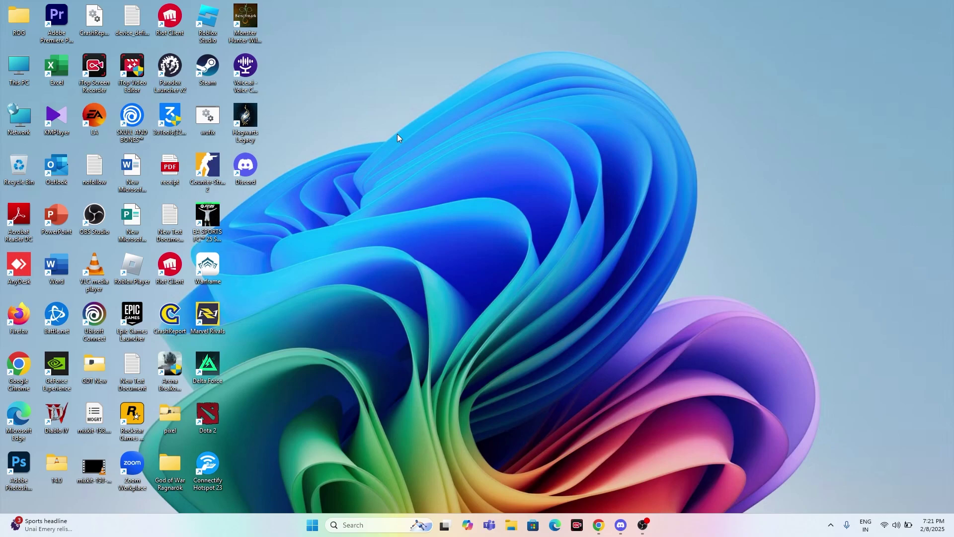
- Open Control Panel and display all of its items as large icons
{"action": "left_click", "coordinate": [337, 526]}
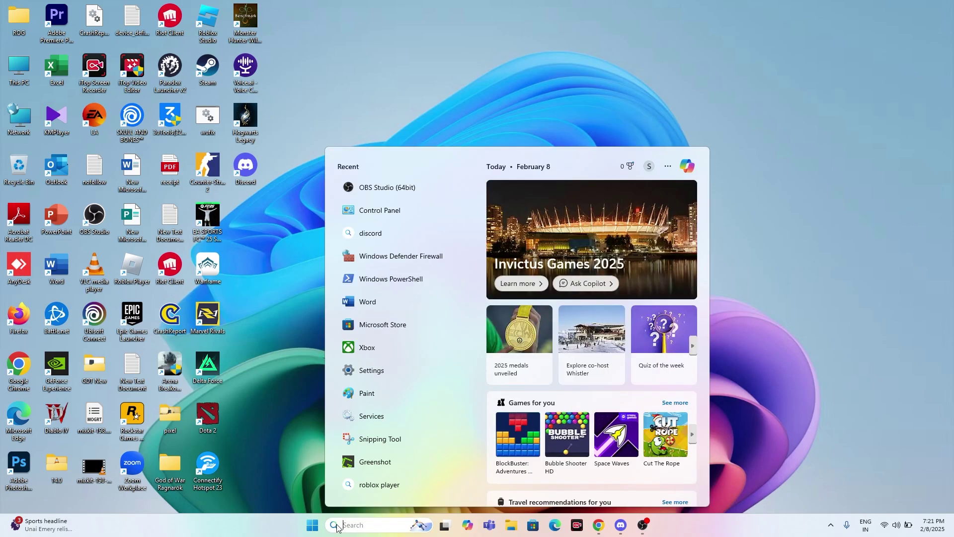
{"action": "type", "text": "control"}
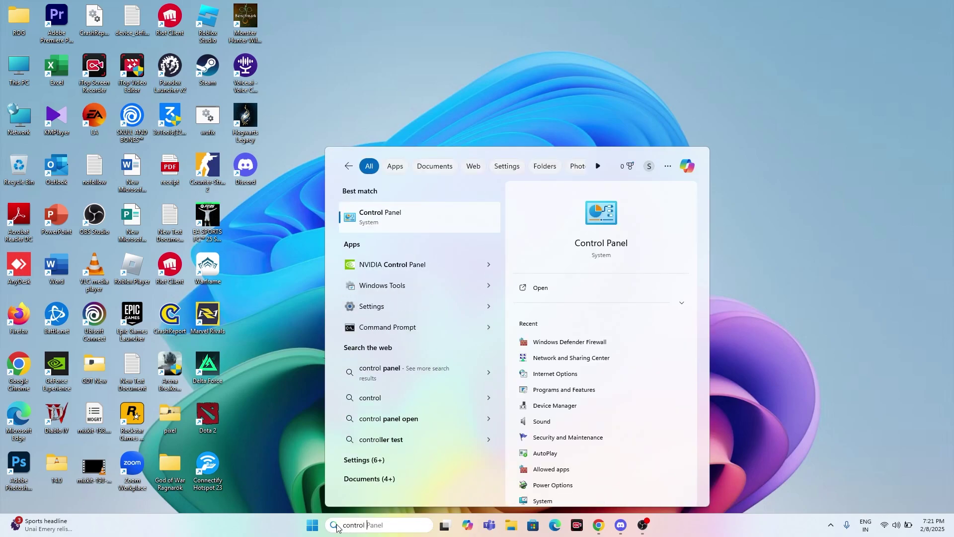
{"action": "left_click", "coordinate": [379, 221]}
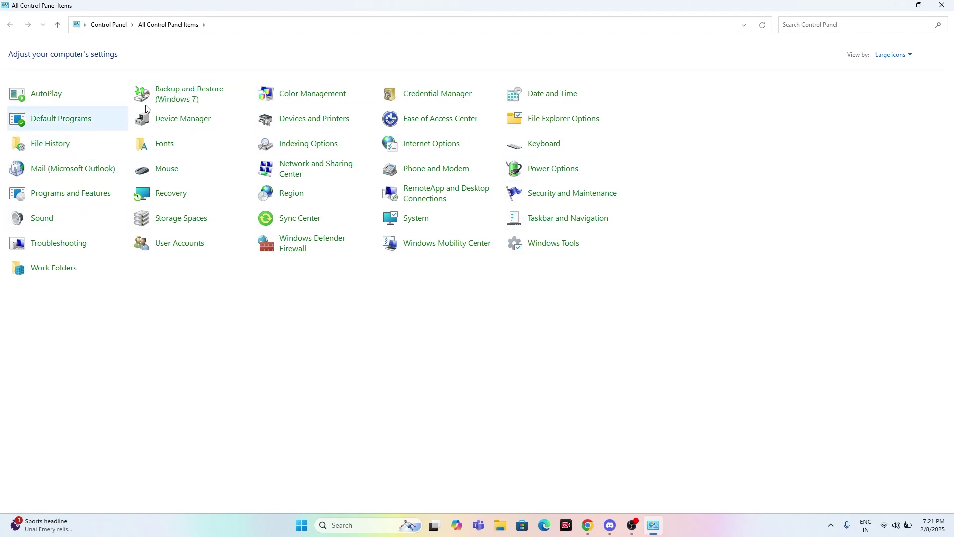
{"action": "left_click", "coordinate": [910, 55]}
{"action": "left_click", "coordinate": [902, 68]}
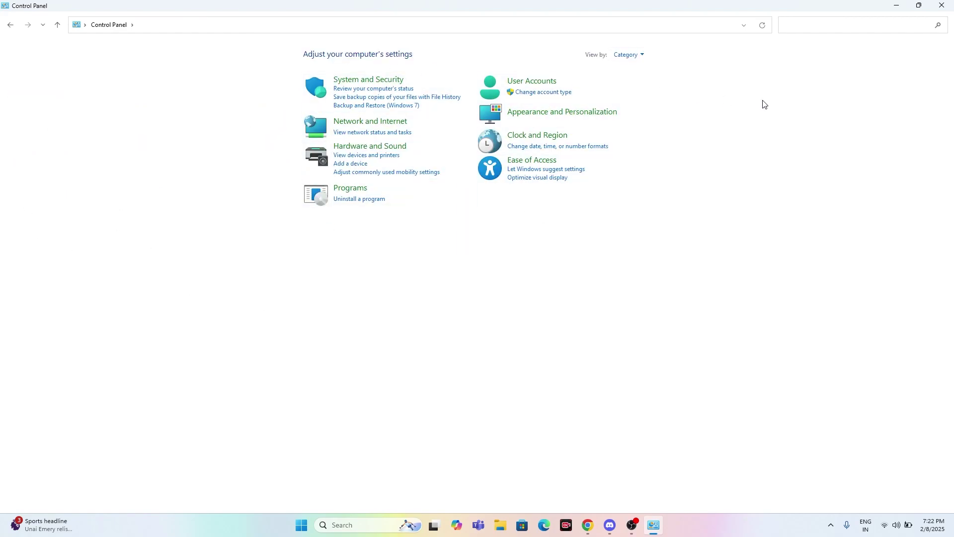
{"action": "left_click", "coordinate": [643, 56]}
{"action": "left_click", "coordinate": [649, 85]}
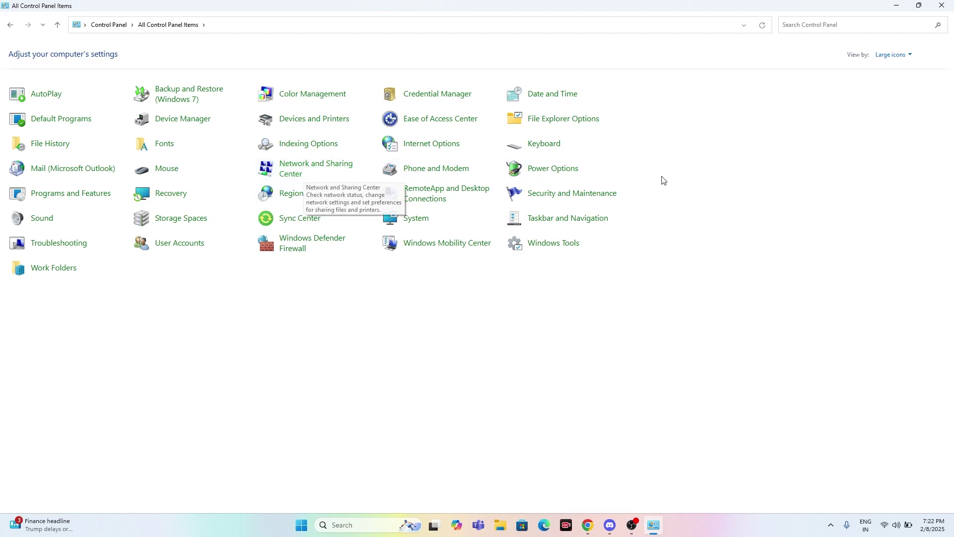
- Turn off the LAN proxy server in the Internet Options connection settings, leaving automatic detection of settings enabled
{"action": "left_click", "coordinate": [430, 150]}
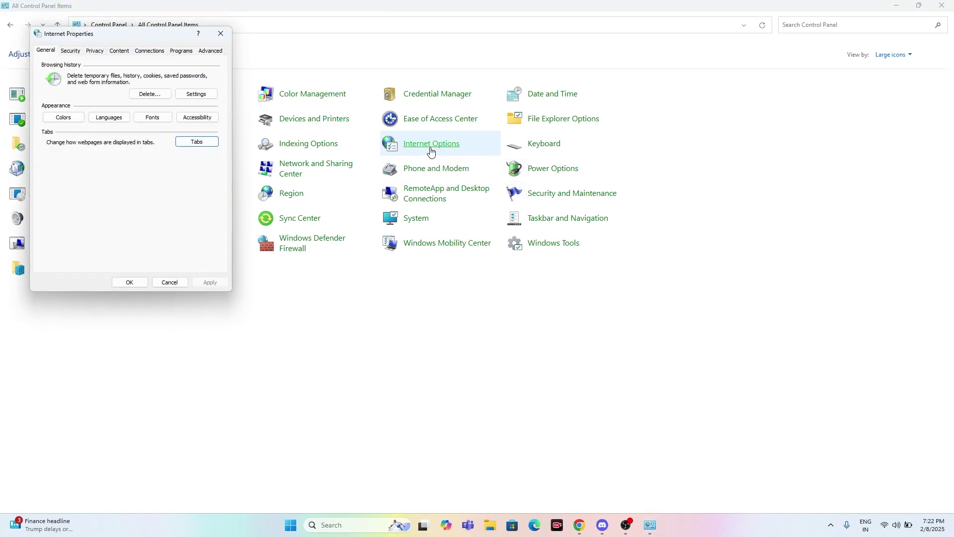
{"action": "left_click_drag", "start_coordinate": [122, 38], "coordinate": [203, 56]}
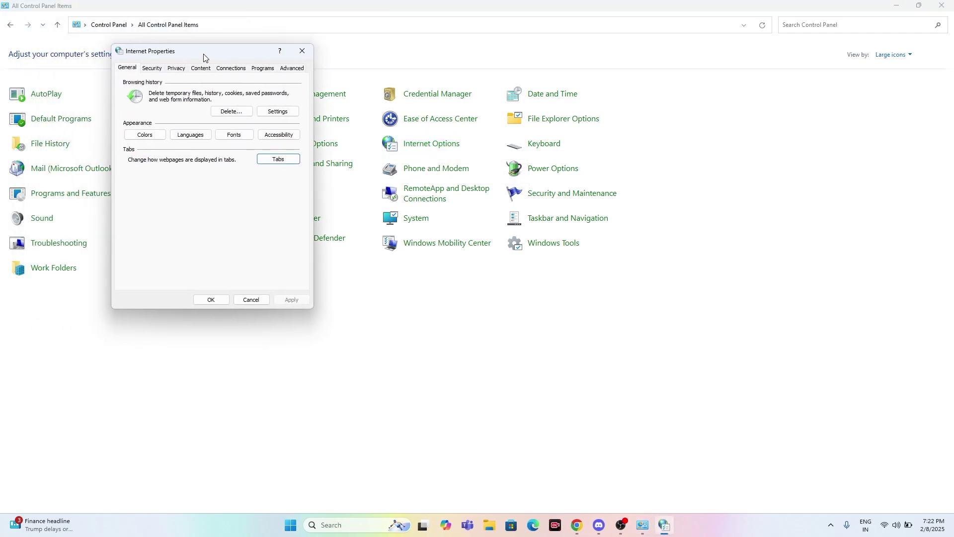
{"action": "left_click", "coordinate": [230, 69]}
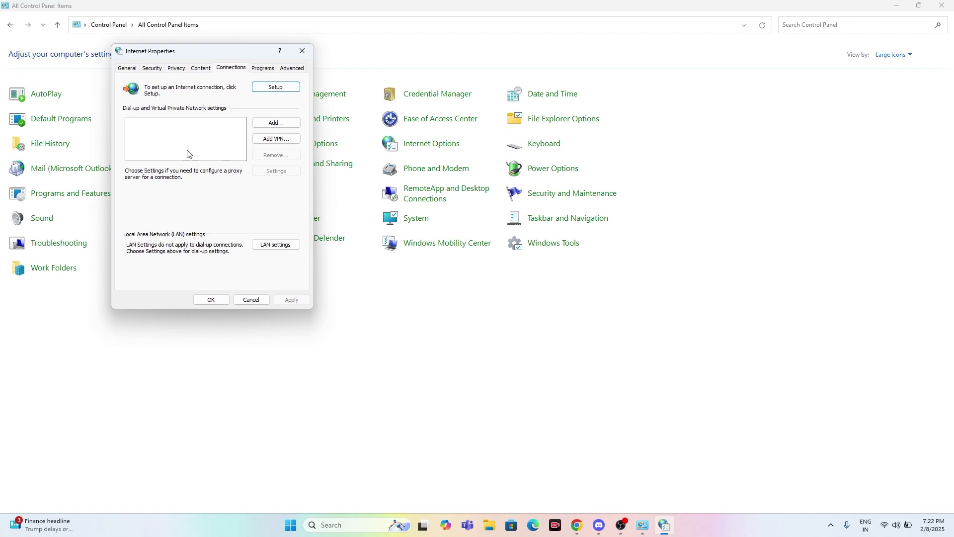
{"action": "left_click", "coordinate": [277, 246]}
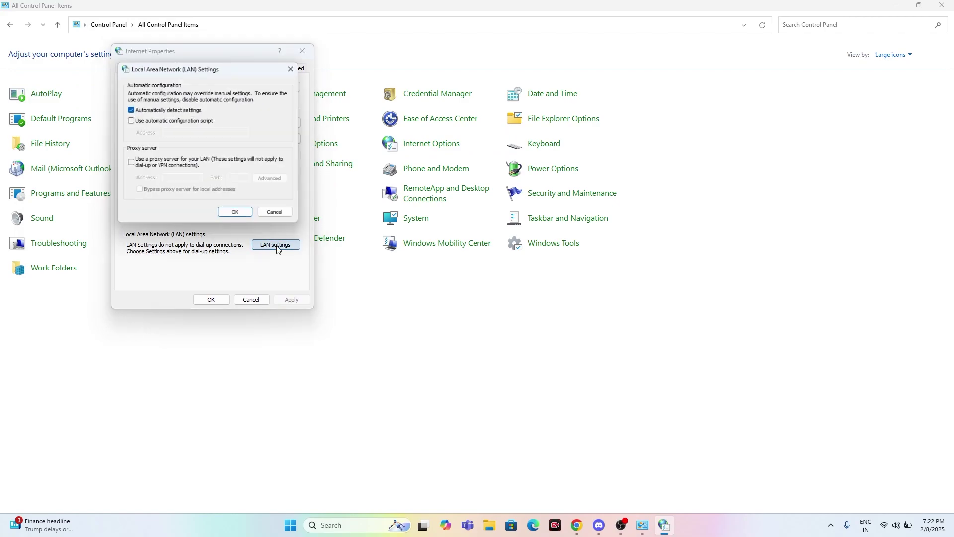
{"action": "left_click", "coordinate": [131, 167]}
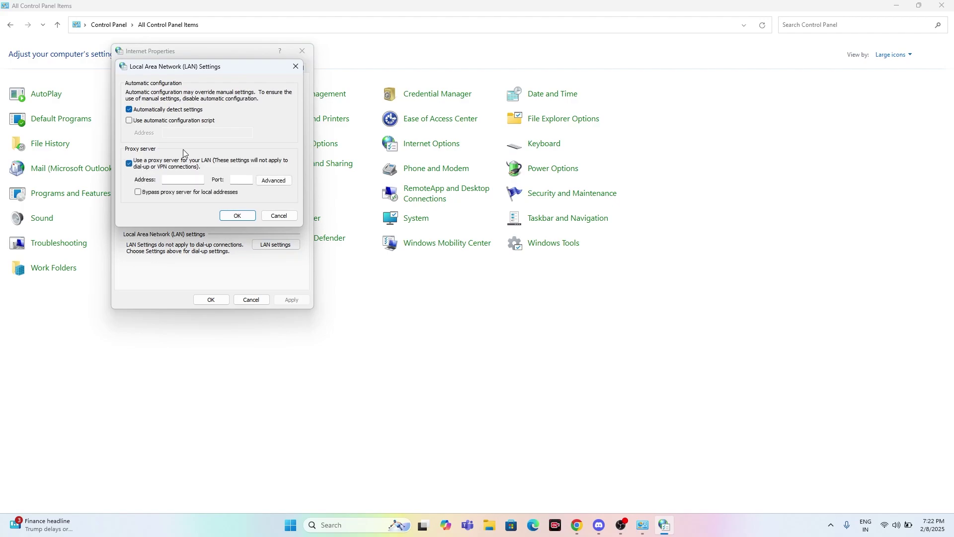
{"action": "left_click", "coordinate": [127, 167]}
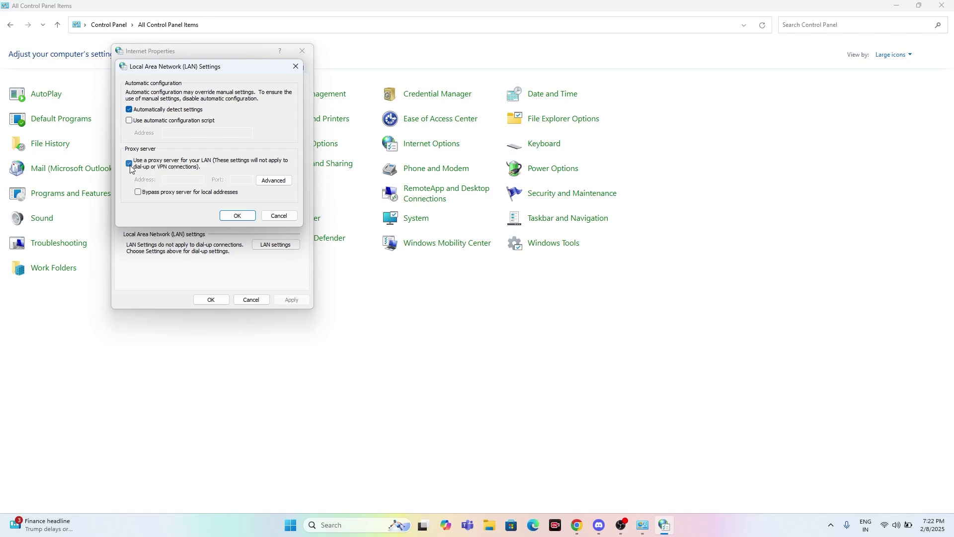
{"action": "left_click", "coordinate": [231, 215]}
- Recheck the LAN proxy settings, and close Internet Properties and Control Panel
{"action": "left_click", "coordinate": [275, 245]}
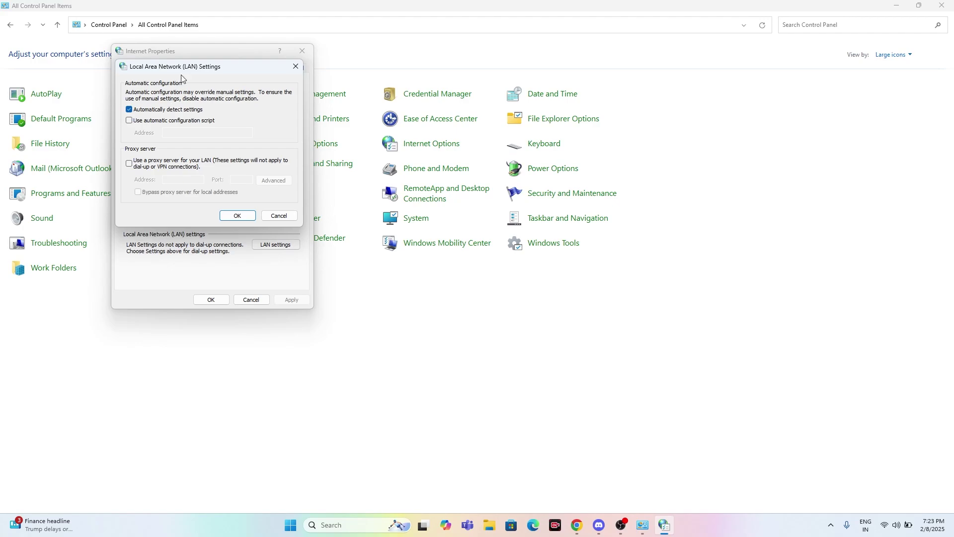
{"action": "left_click", "coordinate": [294, 66]}
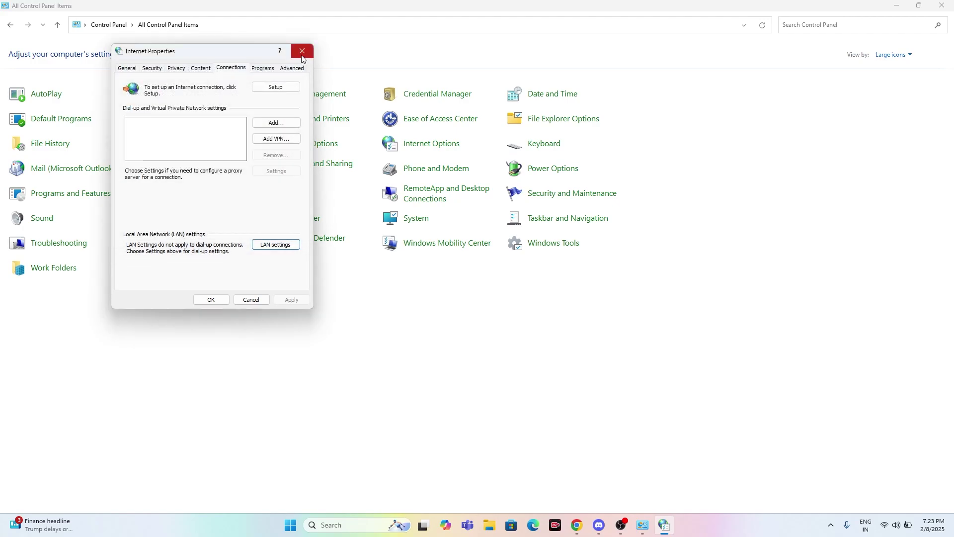
{"action": "left_click", "coordinate": [302, 51]}
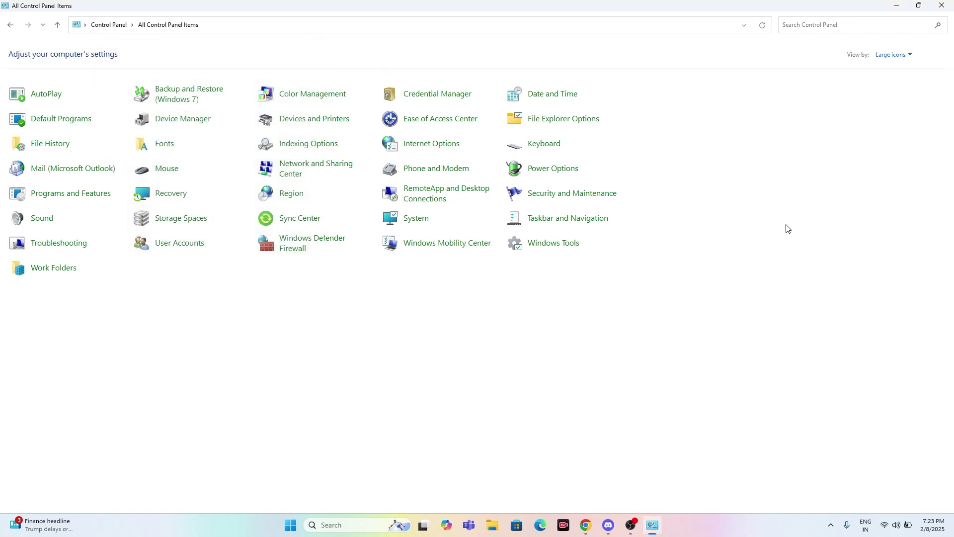
{"action": "left_click", "coordinate": [949, 5]}
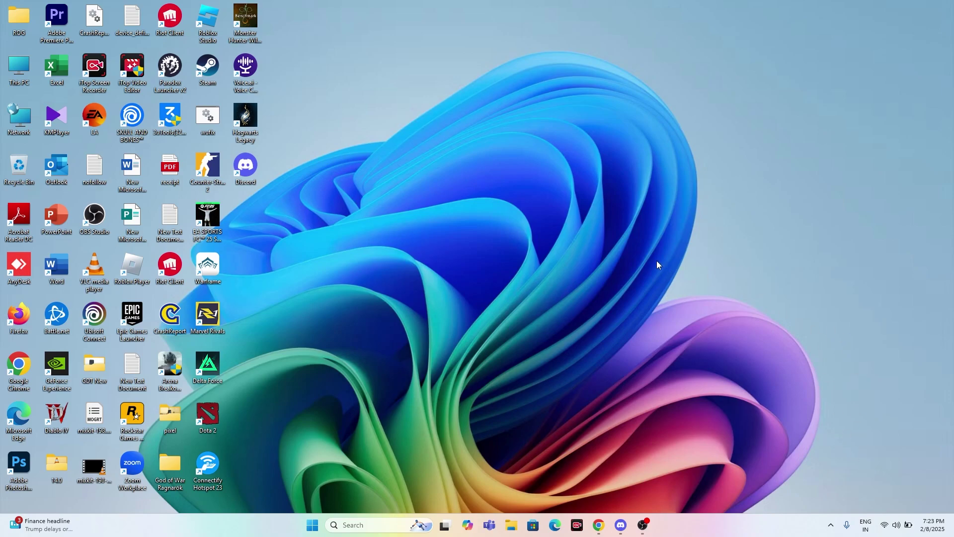
- Reopen Control Panel and bring up the properties of the active Wi-Fi connection from Network and Sharing Center
{"action": "left_click", "coordinate": [380, 525]}
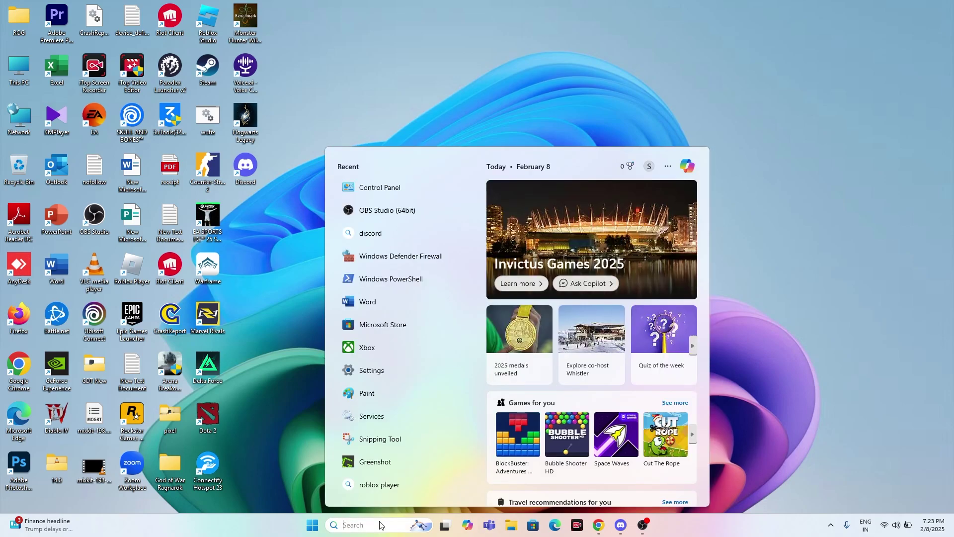
{"action": "type", "text": "control"}
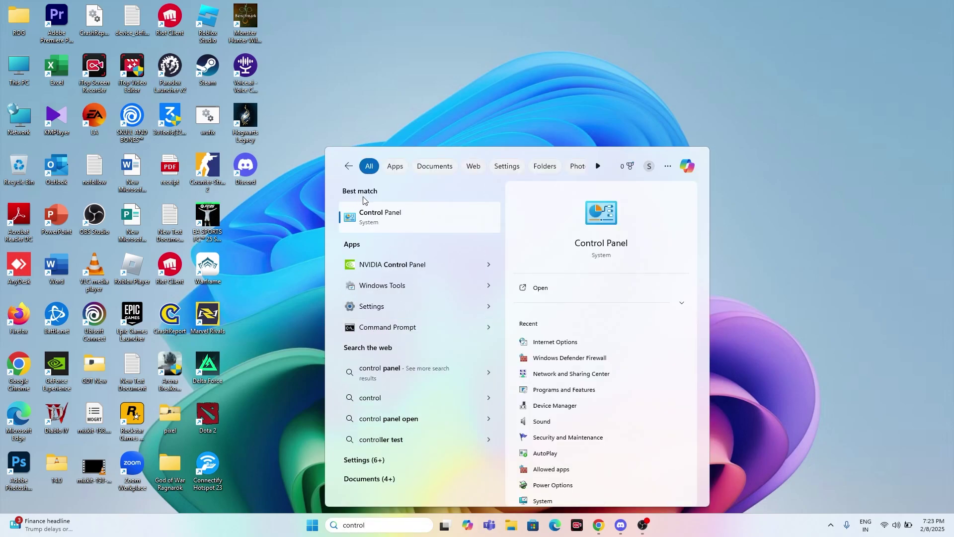
{"action": "left_click", "coordinate": [367, 211]}
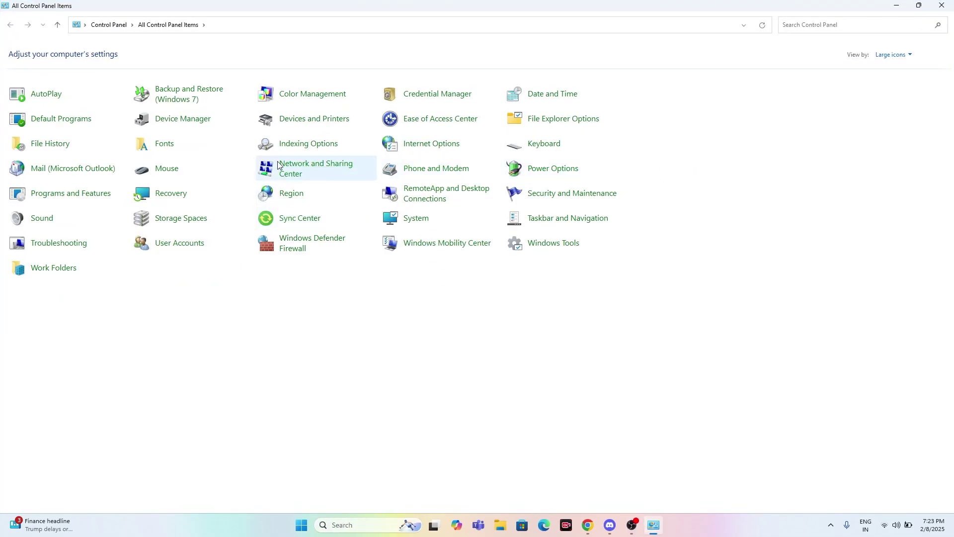
{"action": "left_click", "coordinate": [293, 166]}
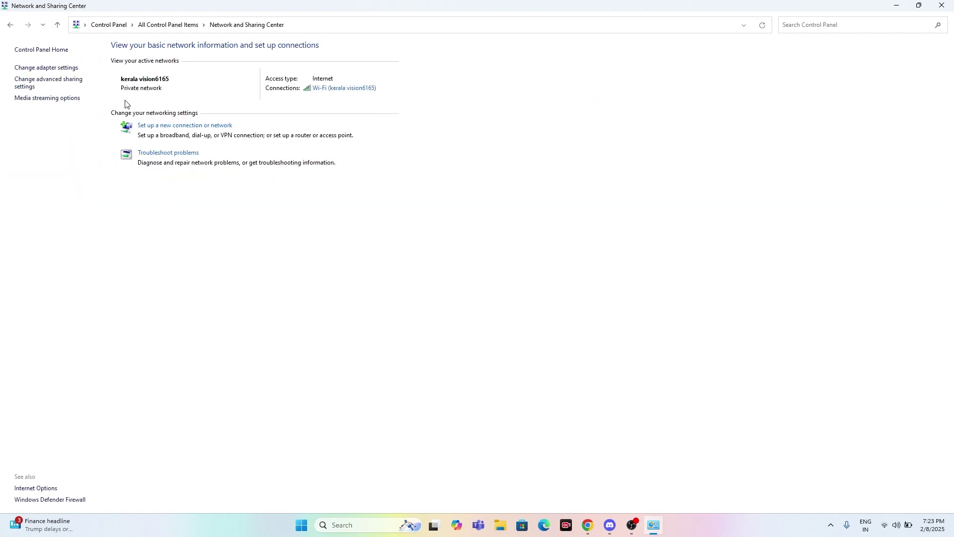
{"action": "left_click", "coordinate": [345, 93]}
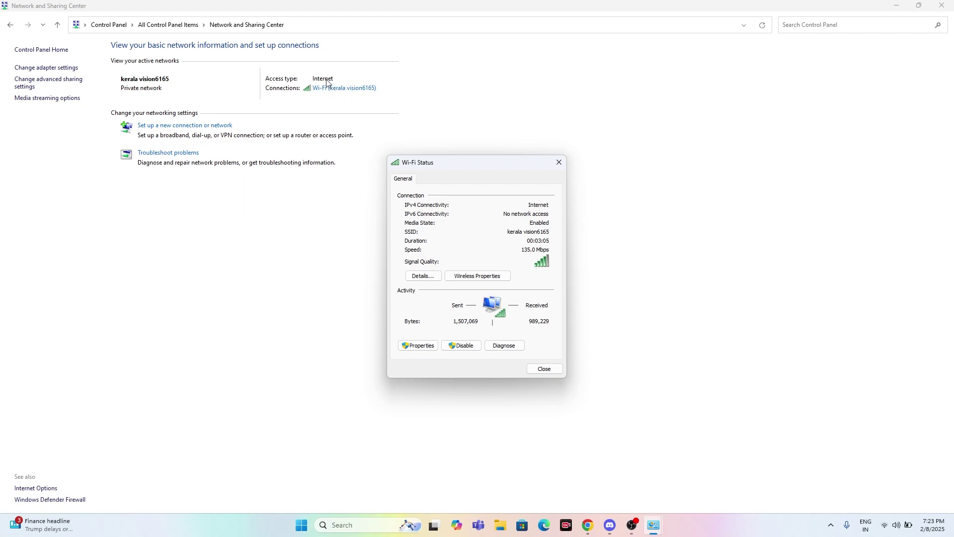
{"action": "left_click", "coordinate": [423, 349]}
{"action": "left_click_drag", "start_coordinate": [478, 173], "coordinate": [348, 108]}
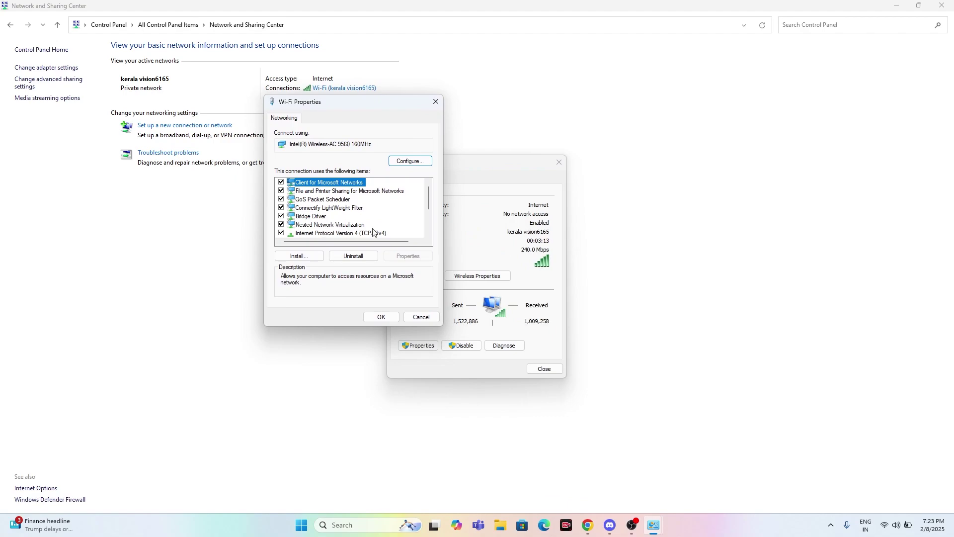
- Disable Internet Protocol Version 6 (TCP/IPv6) for the Wi-Fi connection, save the change and close the Wi-Fi status
{"action": "scroll", "coordinate": [387, 203], "scroll_direction": "down", "scroll_amount": 1}
{"action": "scroll", "coordinate": [387, 203], "scroll_direction": "down", "scroll_amount": 1}
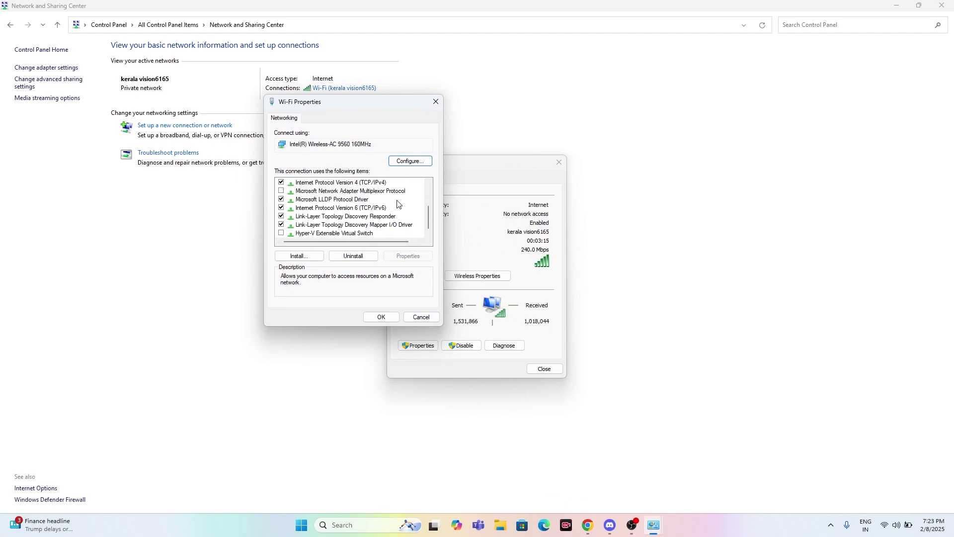
{"action": "left_click", "coordinate": [282, 215]}
{"action": "left_click", "coordinate": [282, 208]}
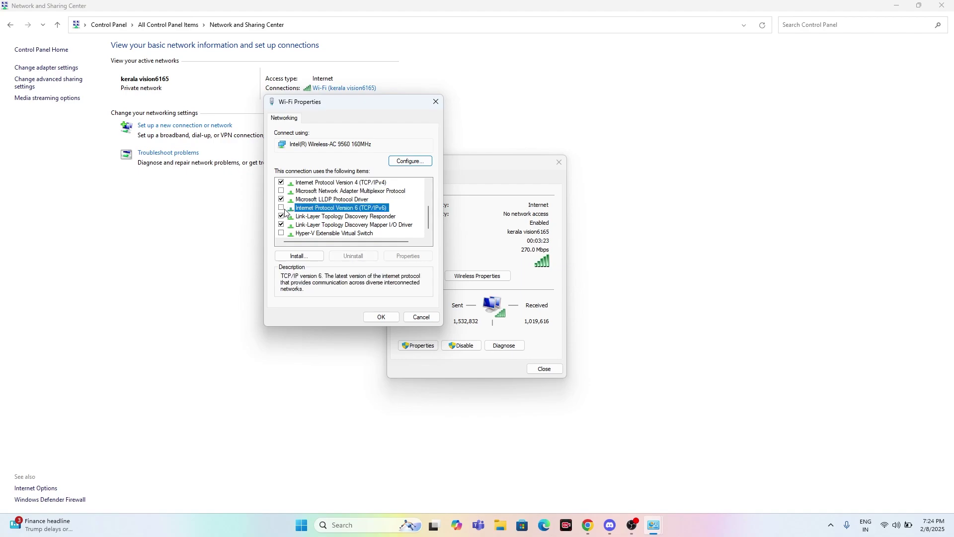
{"action": "left_click", "coordinate": [381, 317]}
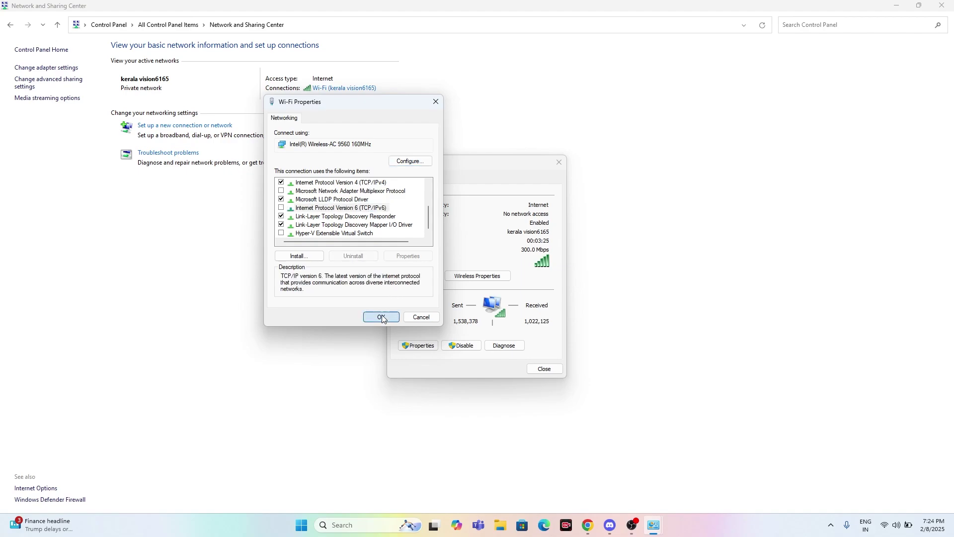
{"action": "left_click", "coordinate": [545, 369]}
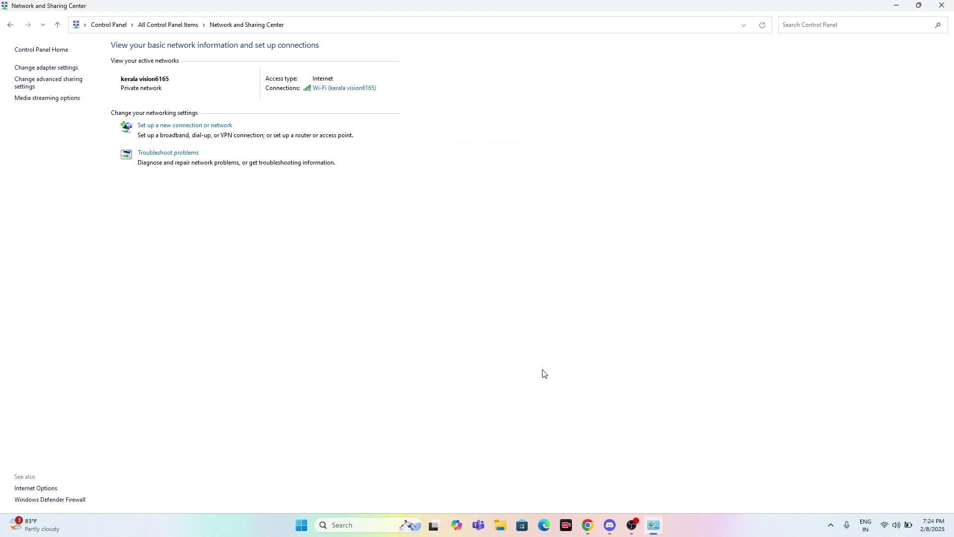
- Open the Internet Protocol Version 4 (TCP/IPv4) properties of the active Wi-Fi connection
{"action": "left_click", "coordinate": [333, 91]}
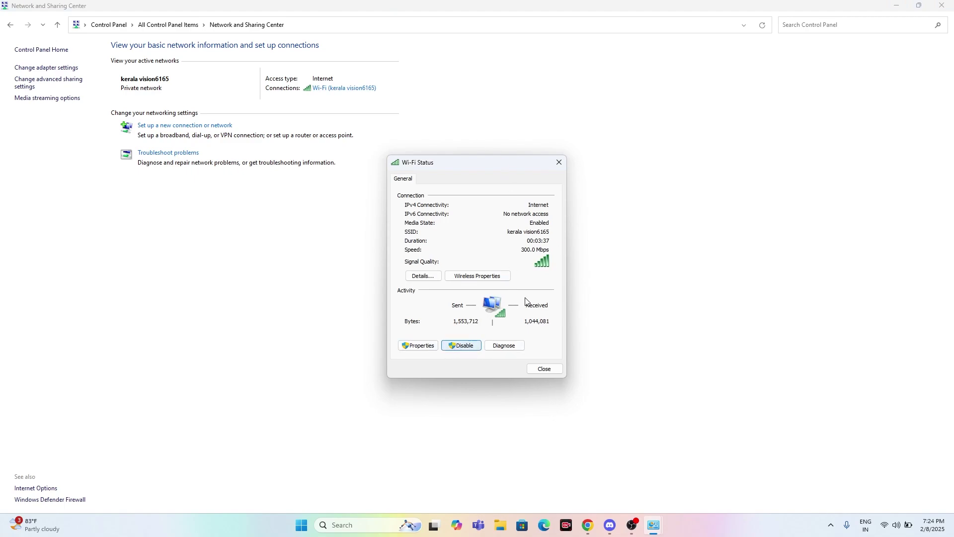
{"action": "left_click", "coordinate": [558, 163]}
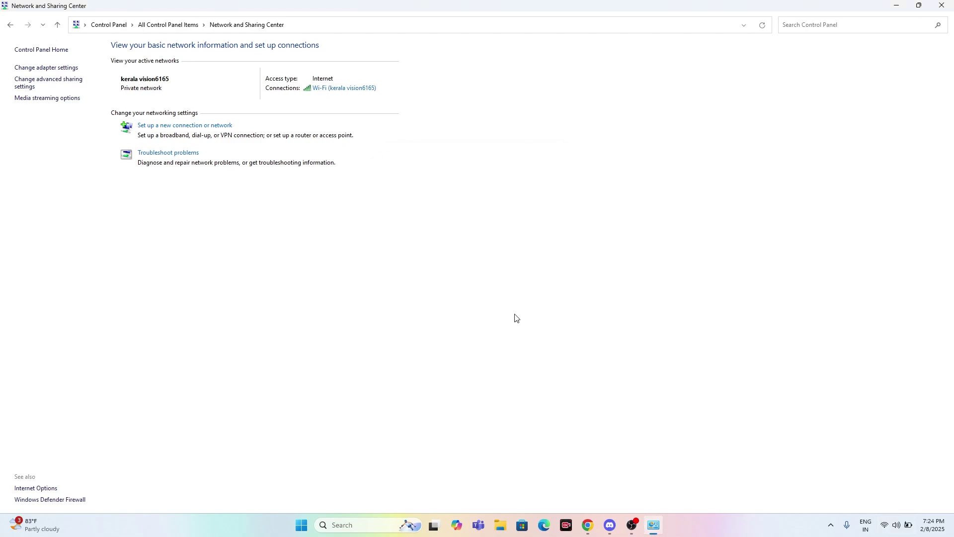
{"action": "left_click", "coordinate": [348, 90]}
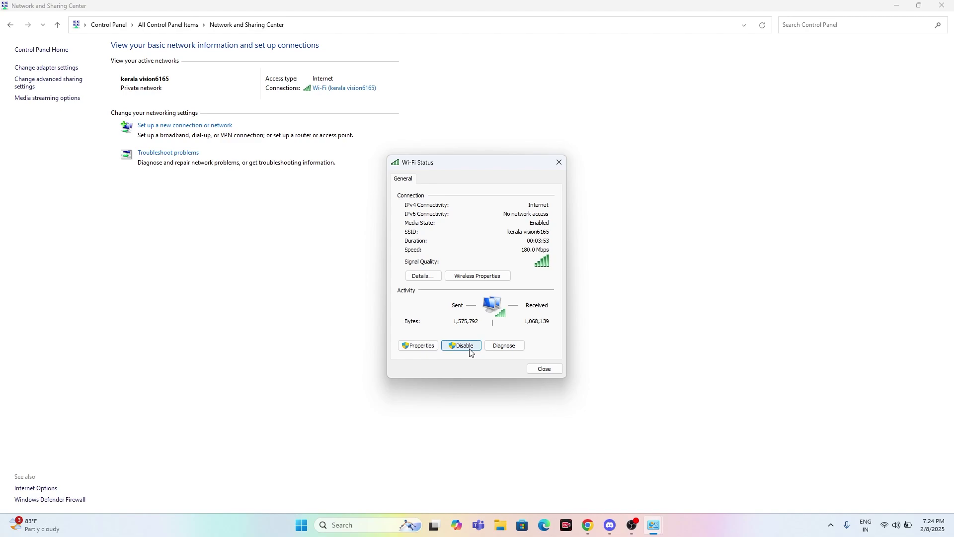
{"action": "left_click", "coordinate": [418, 345]}
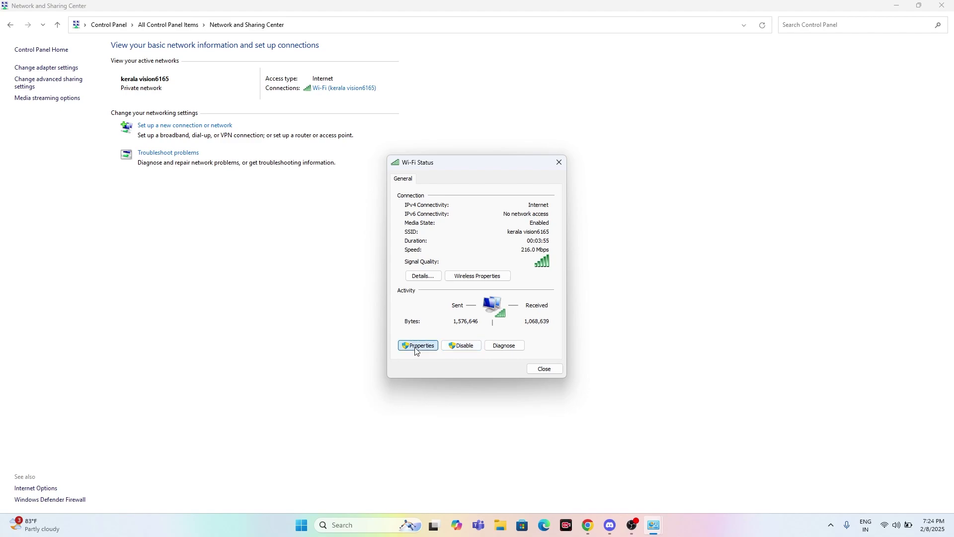
{"action": "scroll", "coordinate": [446, 281], "scroll_direction": "down", "scroll_amount": 1}
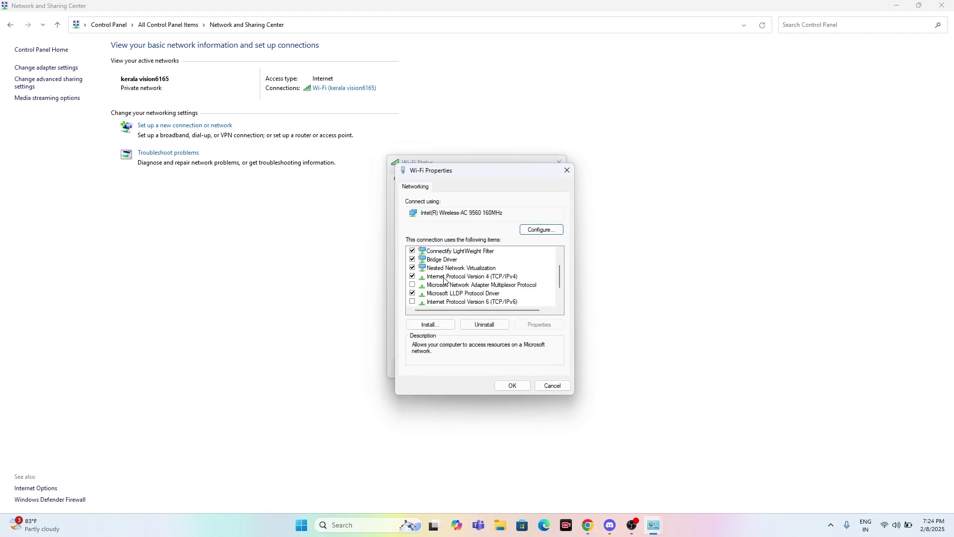
{"action": "left_click", "coordinate": [507, 280]}
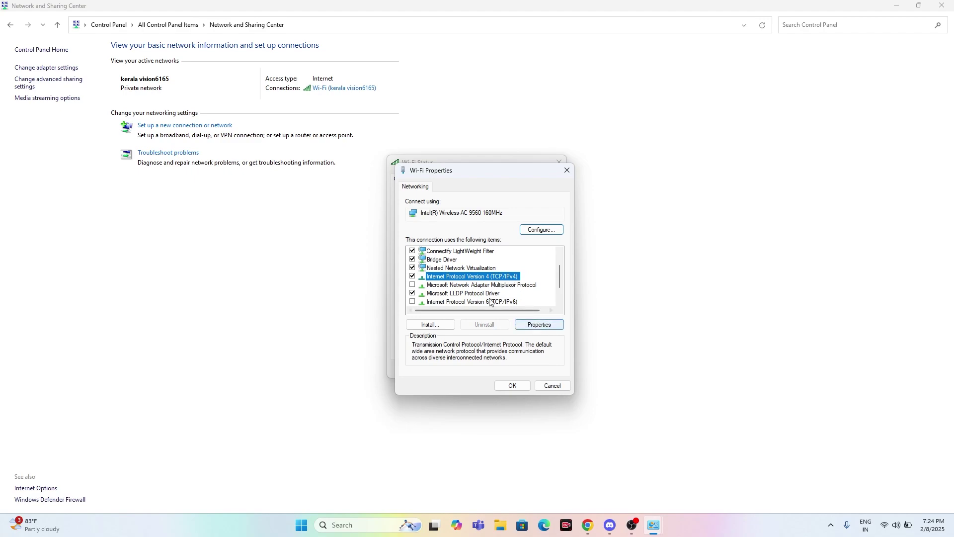
{"action": "left_click", "coordinate": [544, 329]}
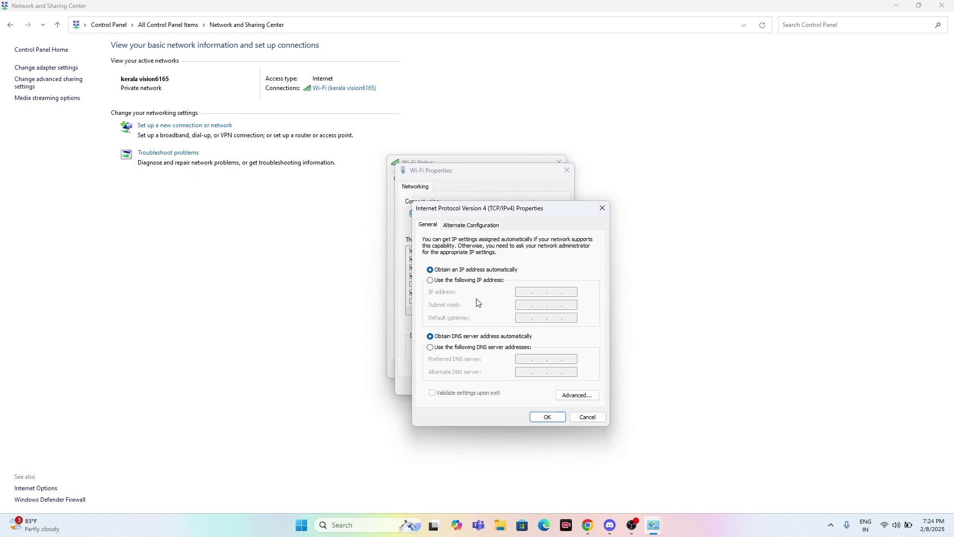
- Specify preferred and alternate IPv4 DNS server addresses manually, both starting with 8, and save the Wi-Fi connection's properties
{"action": "left_click", "coordinate": [430, 348]}
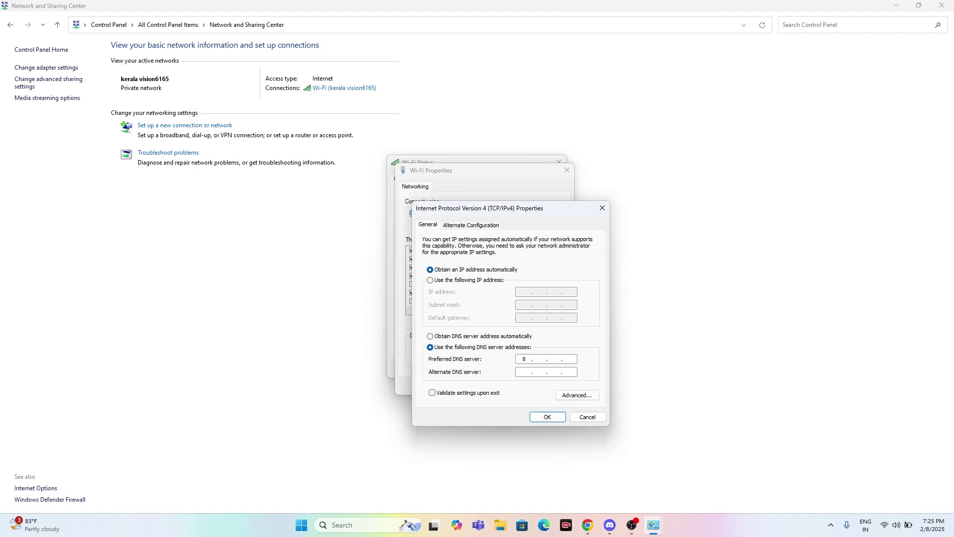
{"action": "type", "text": "8."}
{"action": "left_click", "coordinate": [554, 359]}
{"action": "type", "text": "8"}
{"action": "left_click", "coordinate": [523, 373]}
{"action": "type", "text": "8"}
{"action": "left_click", "coordinate": [540, 373]}
{"action": "type", "text": "8"}
{"action": "left_click", "coordinate": [546, 417]}
{"action": "left_click", "coordinate": [522, 387]}
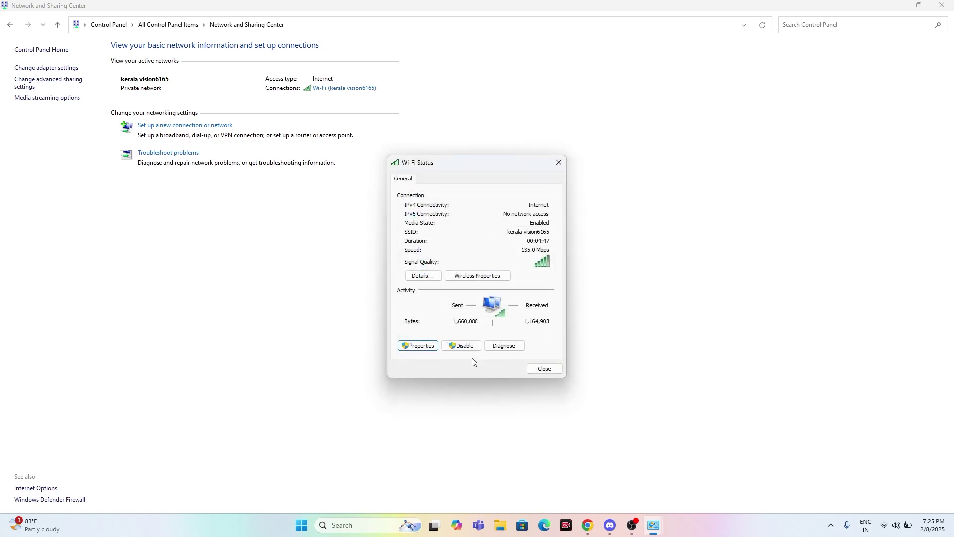
{"action": "left_click", "coordinate": [545, 369]}
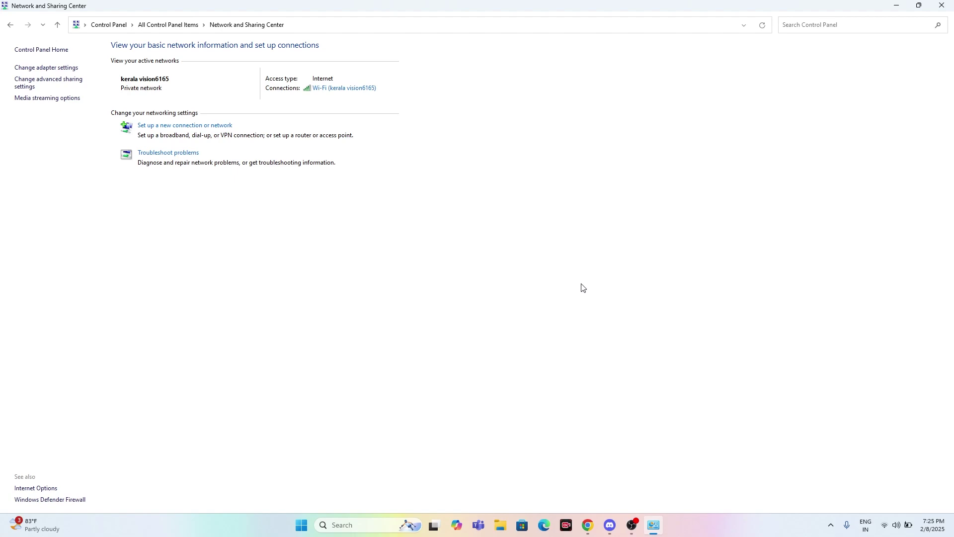
- Close Network and Sharing Center and bring up the Network reset page among the advanced network settings in Windows Settings
{"action": "left_click", "coordinate": [942, 6]}
{"action": "left_click", "coordinate": [355, 525]}
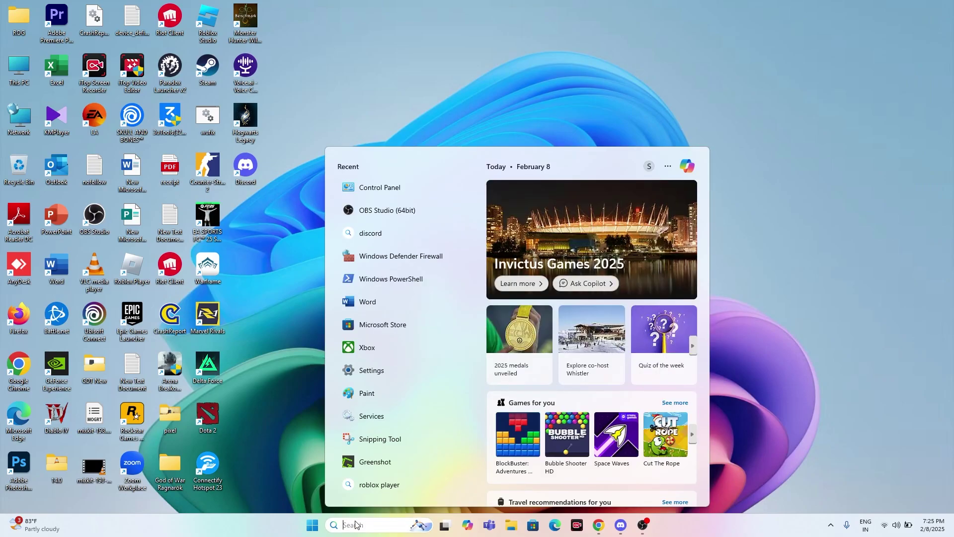
{"action": "type", "text": "settings"}
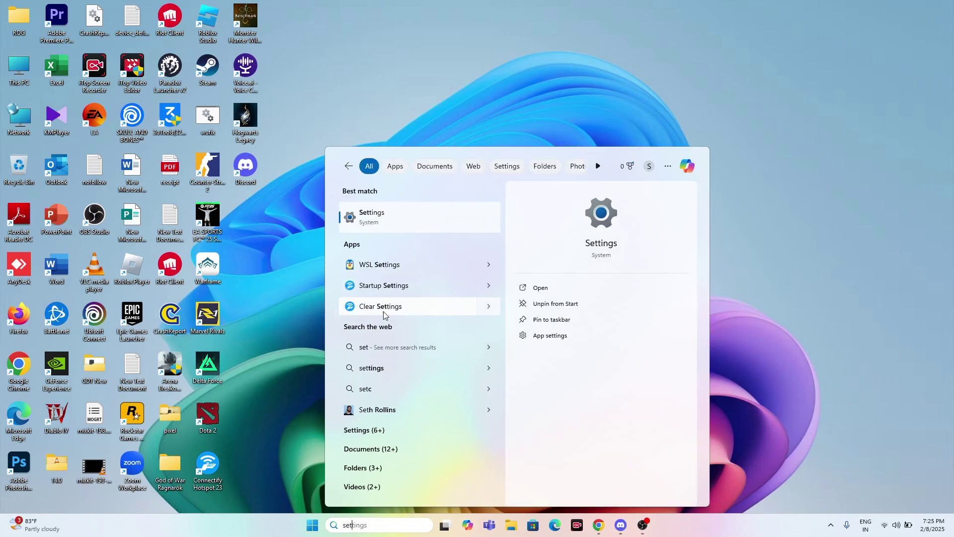
{"action": "left_click", "coordinate": [382, 224]}
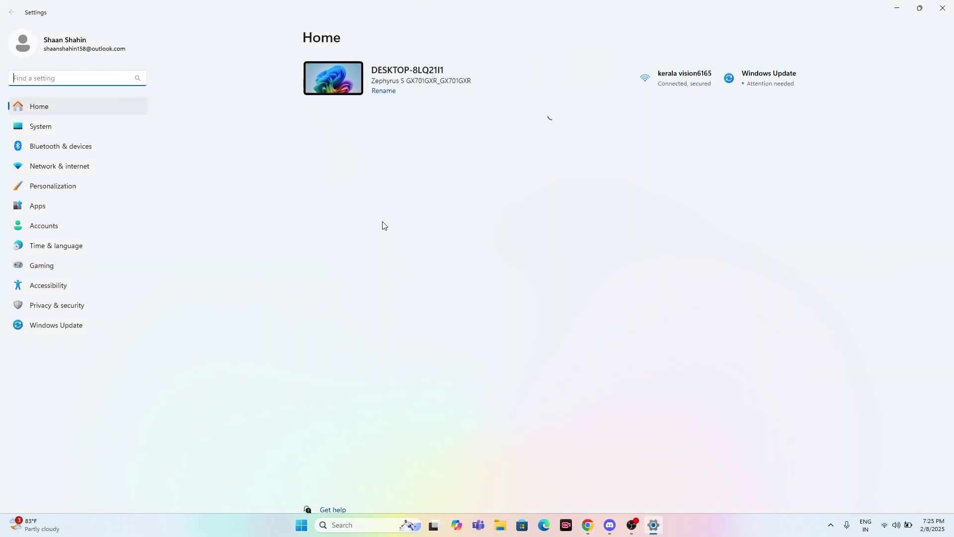
{"action": "left_click", "coordinate": [64, 168]}
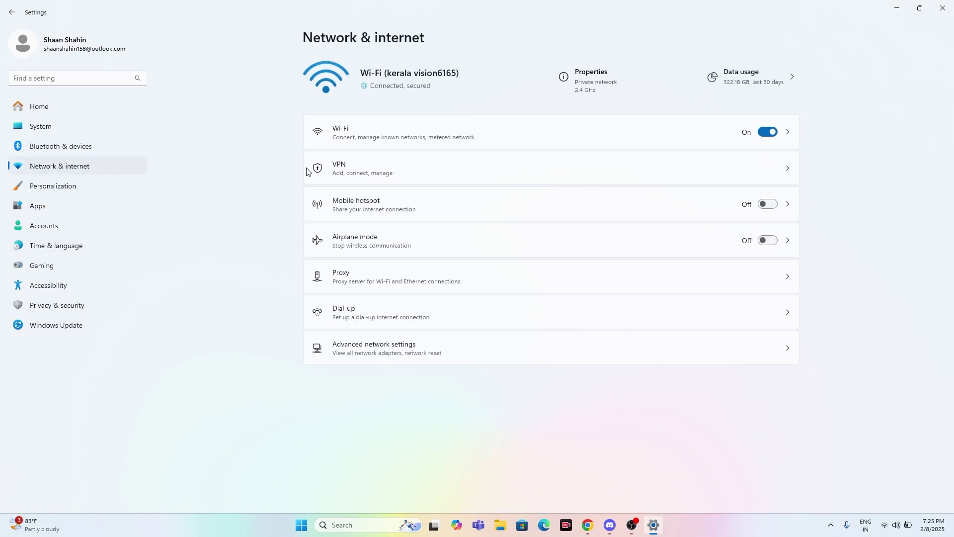
{"action": "left_click", "coordinate": [384, 344]}
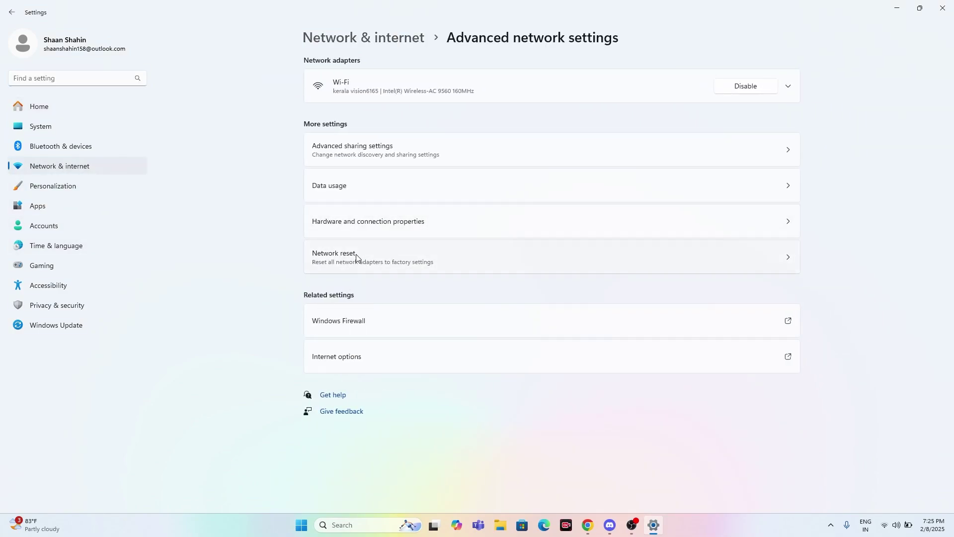
{"action": "left_click", "coordinate": [353, 256]}
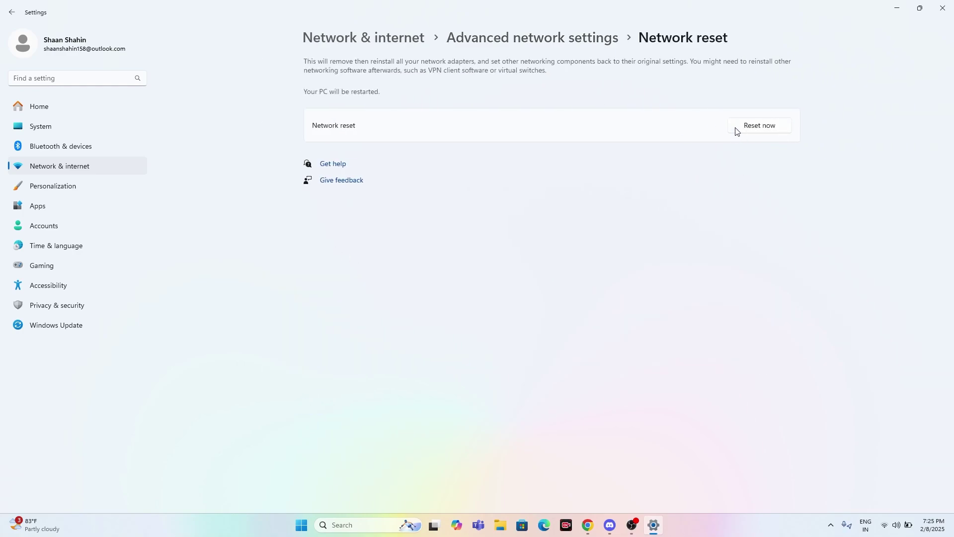
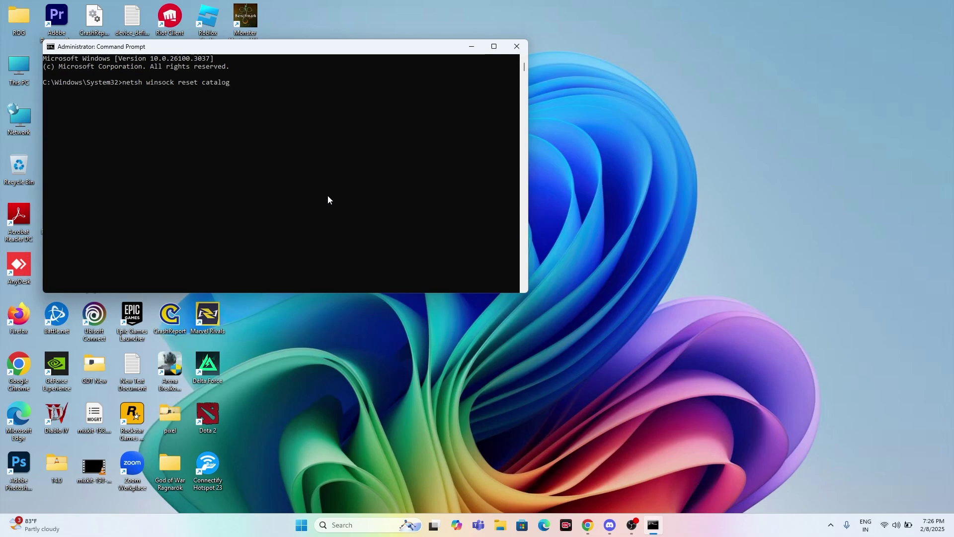
- Reset the Winsock catalog by running "netsh winsock reset catalog" in the administrator Command Prompt
{"action": "key", "text": "Return"}
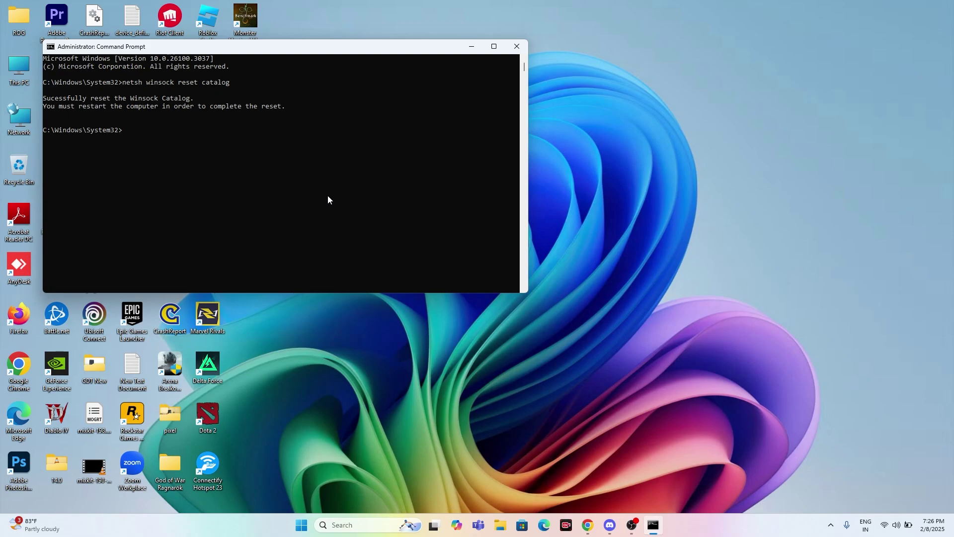
- Try to reset IPv4 with the commands "netsh int ipv4 reset.log" and "netsh ipv4 reset .log"
{"action": "type", "text": "netsh int"}
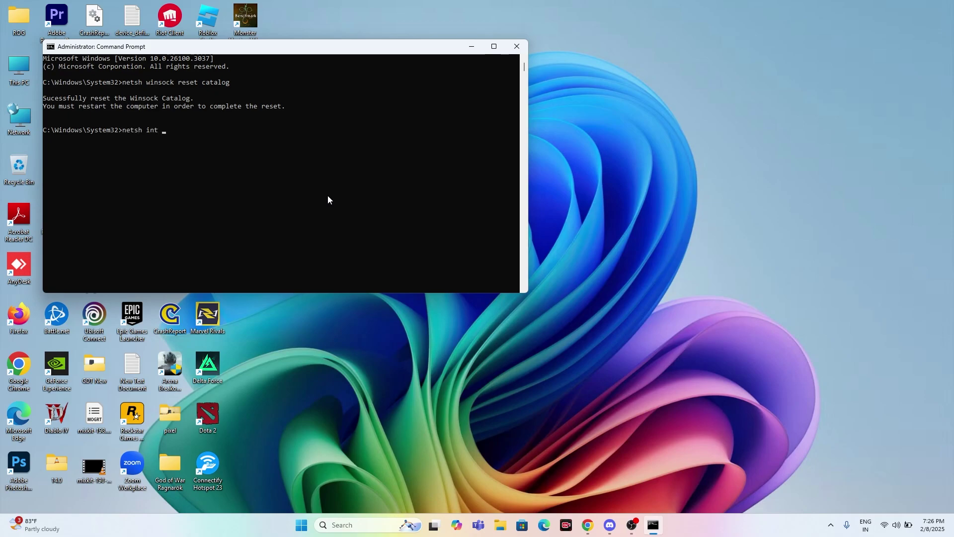
{"action": "type", "text": " ipv4 reset"}
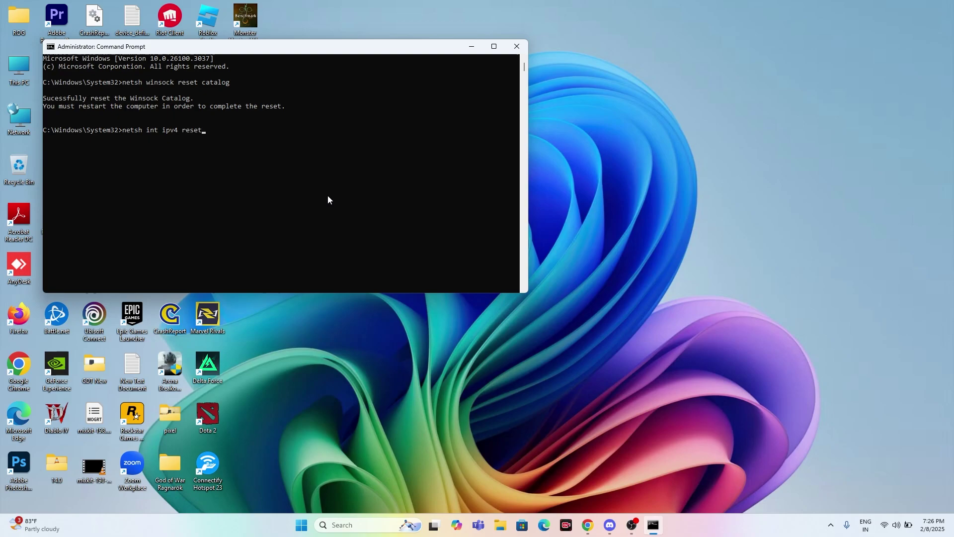
{"action": "type", "text": ".log"}
{"action": "key", "text": "Return"}
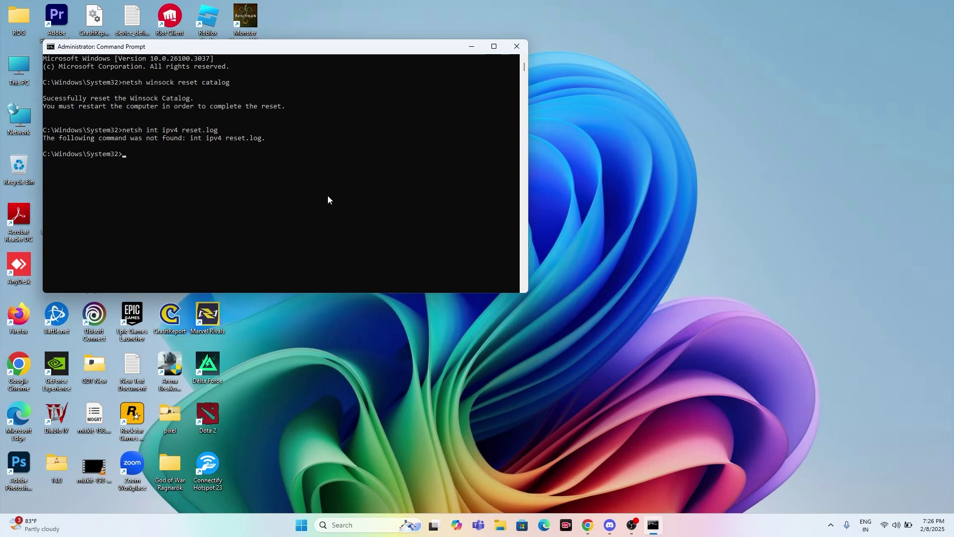
{"action": "type", "text": "netsh ipv4 reset "}
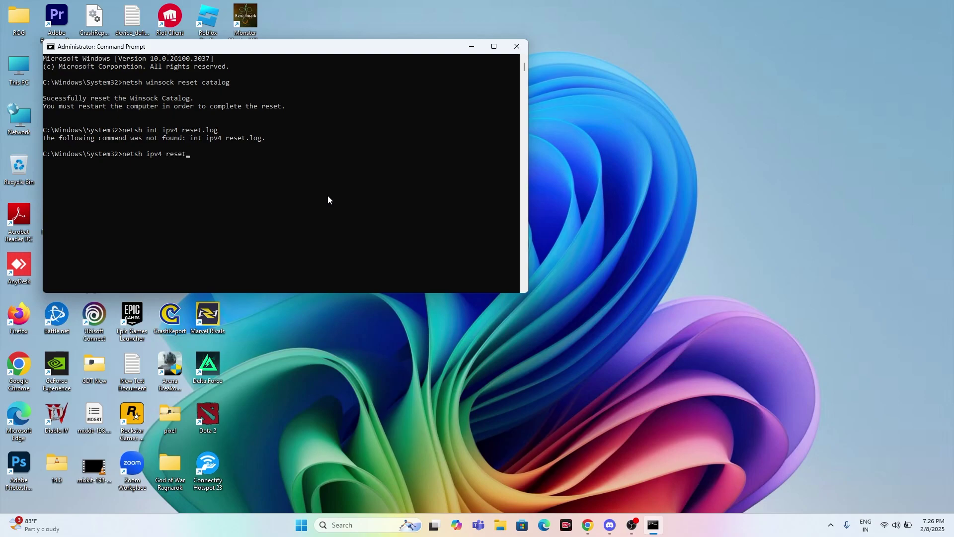
{"action": "type", "text": ".log"}
{"action": "key", "text": "Return"}
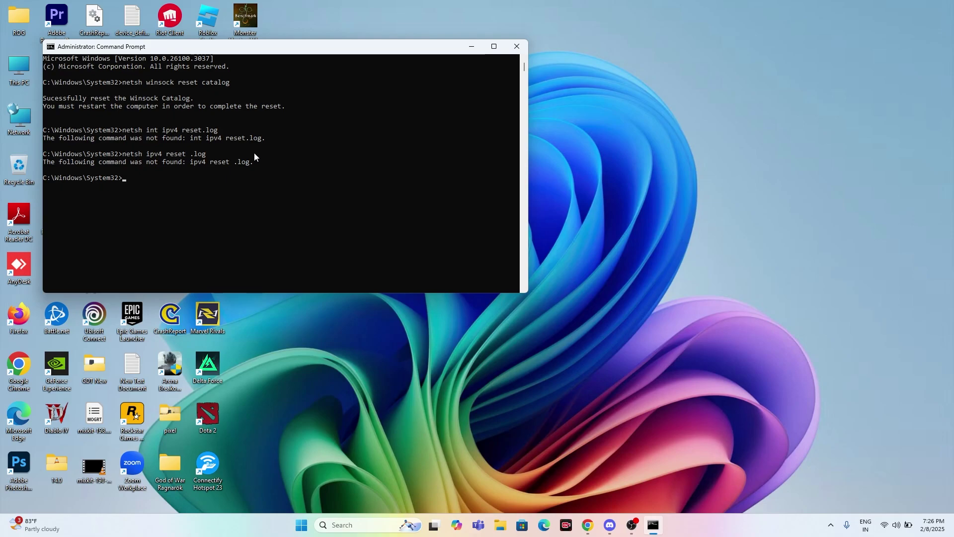
- Flush the DNS resolver cache with "ipconfig /flushdns" and close the Command Prompt
{"action": "type", "text": "ipconfig"}
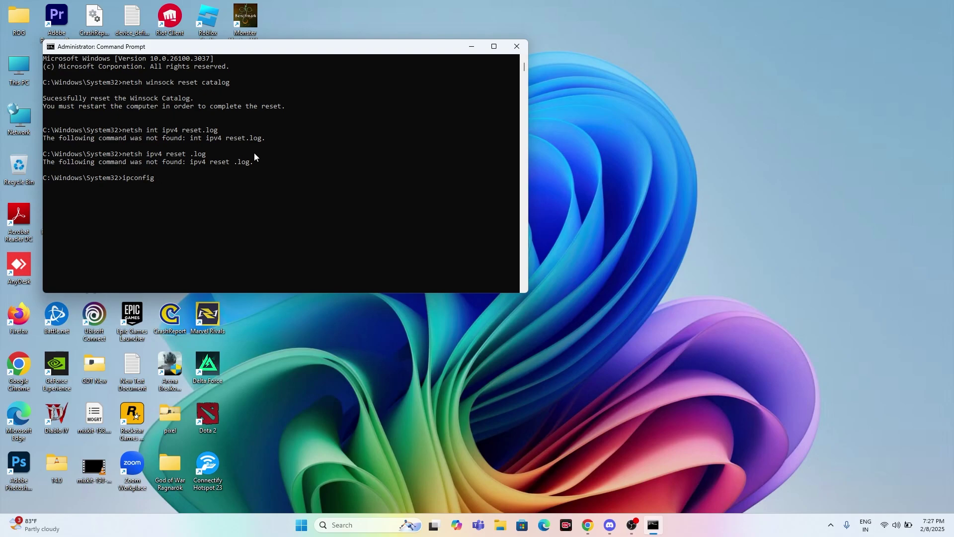
{"action": "type", "text": " /flushdns"}
{"action": "key", "text": "Return"}
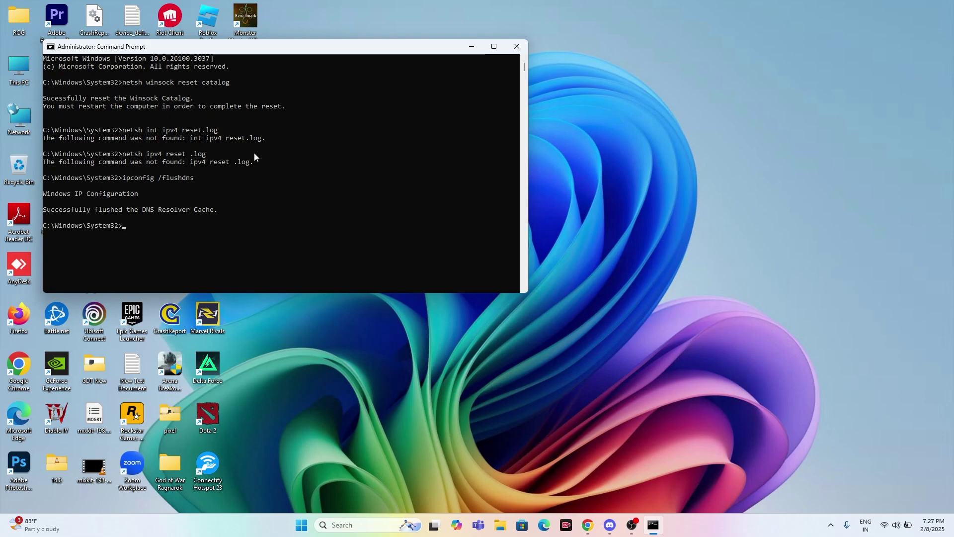
{"action": "left_click", "coordinate": [519, 44]}
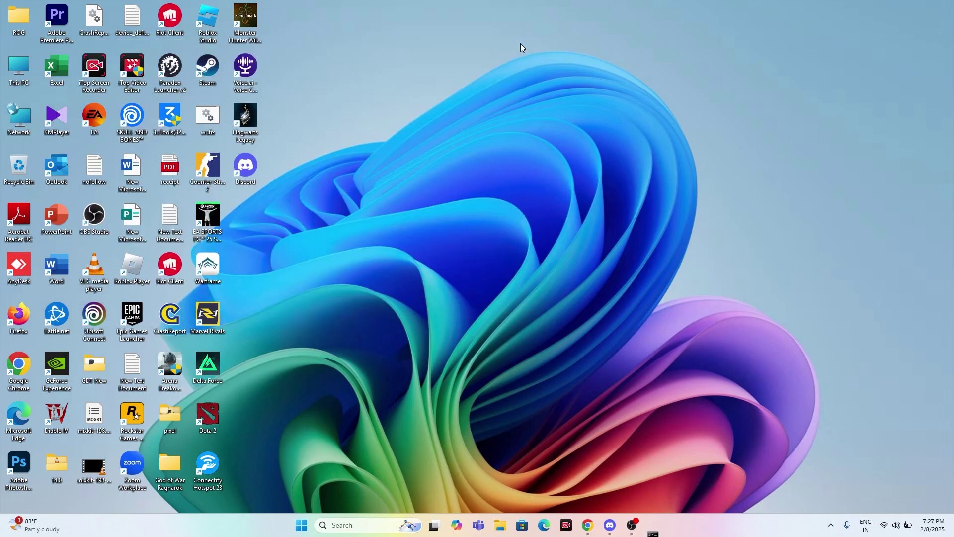
- Switch to Chrome and open getdroidtips.com in a new Incognito tab
{"action": "left_click", "coordinate": [596, 533]}
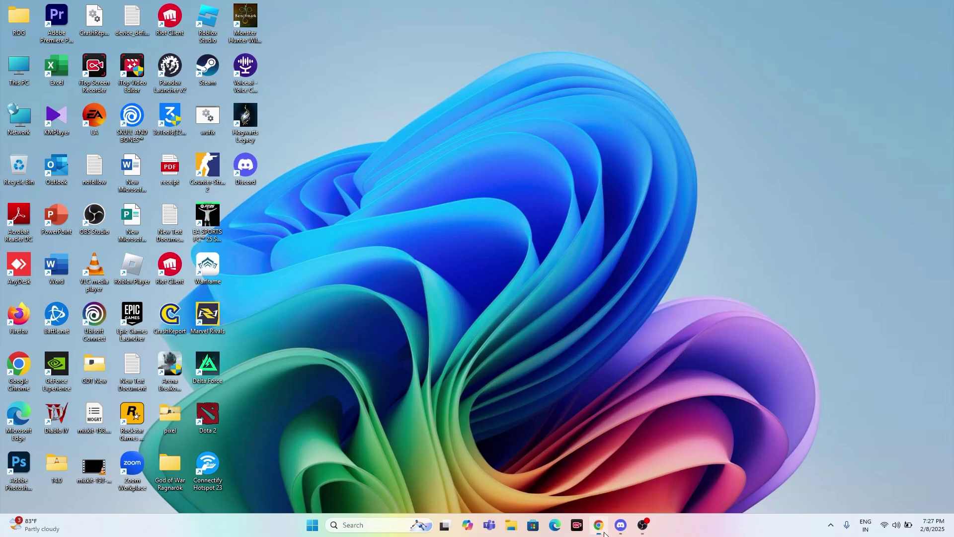
{"action": "left_click", "coordinate": [852, 10]}
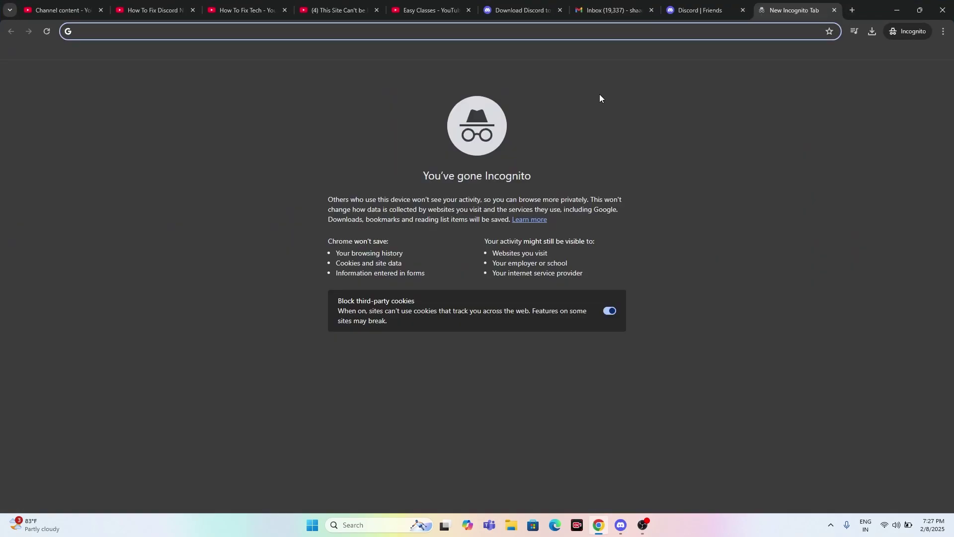
{"action": "type", "text": "getdr"}
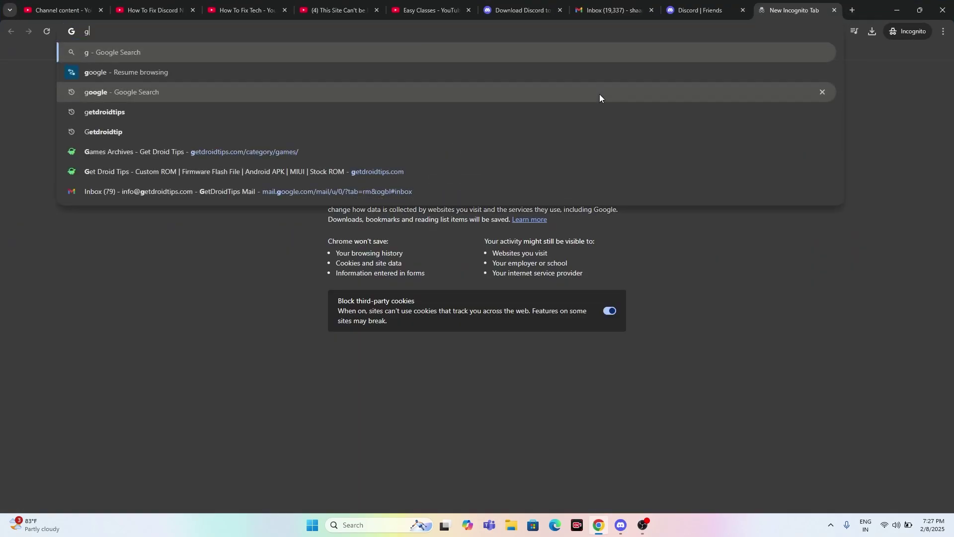
{"action": "key", "text": "Down"}
{"action": "key", "text": "Down"}
{"action": "key", "text": "Down"}
{"action": "key", "text": "Down"}
{"action": "key", "text": "Down"}
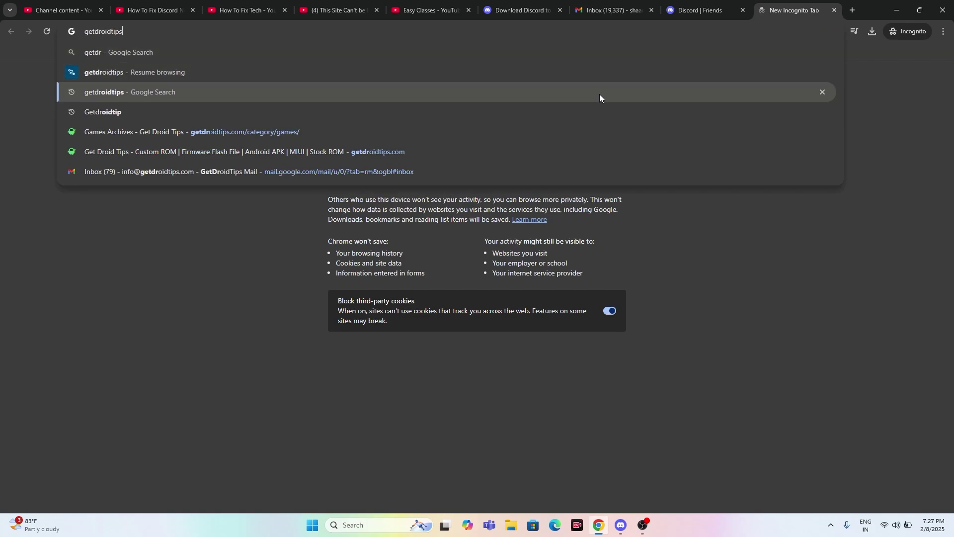
{"action": "key", "text": "Return"}
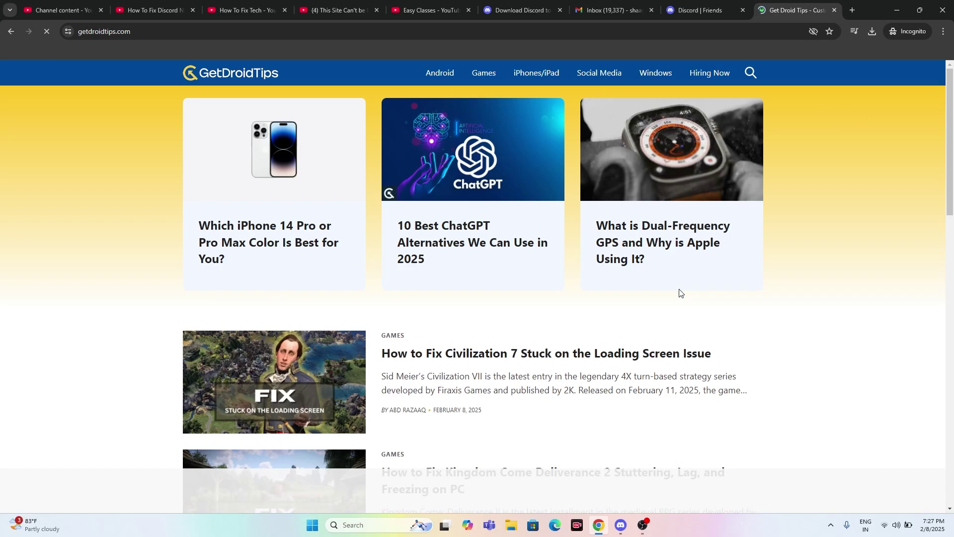
- Look through the article list on the GetDroidTips home page down to the footer, and minimize the browser
{"action": "scroll", "coordinate": [870, 243], "scroll_direction": "down", "scroll_amount": 7}
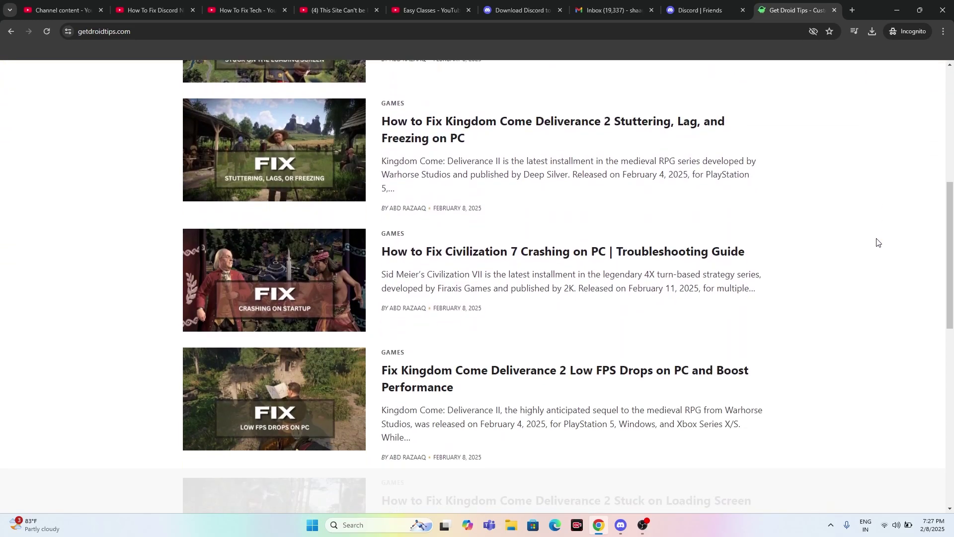
{"action": "scroll", "coordinate": [877, 242], "scroll_direction": "down", "scroll_amount": 4}
{"action": "scroll", "coordinate": [877, 243], "scroll_direction": "up", "scroll_amount": 11}
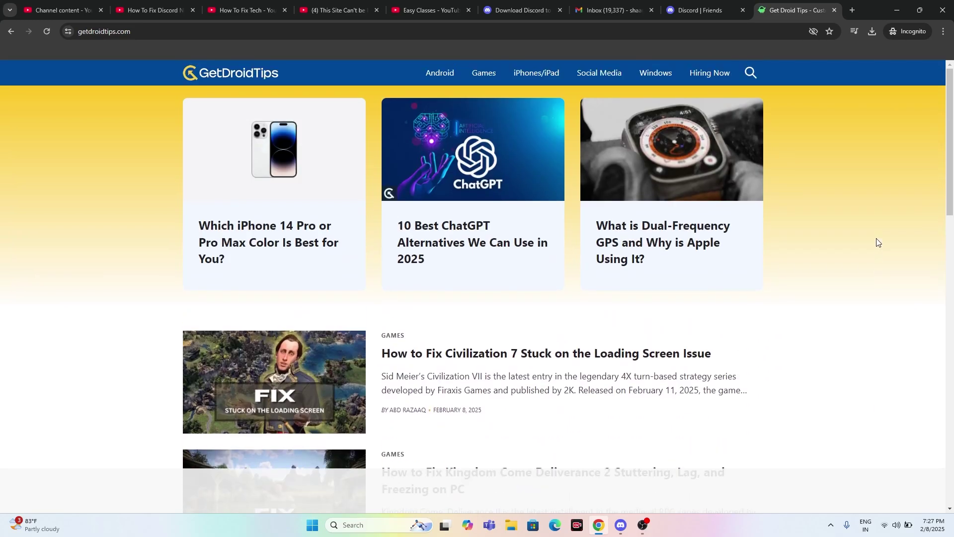
{"action": "scroll", "coordinate": [877, 243], "scroll_direction": "down", "scroll_amount": 5}
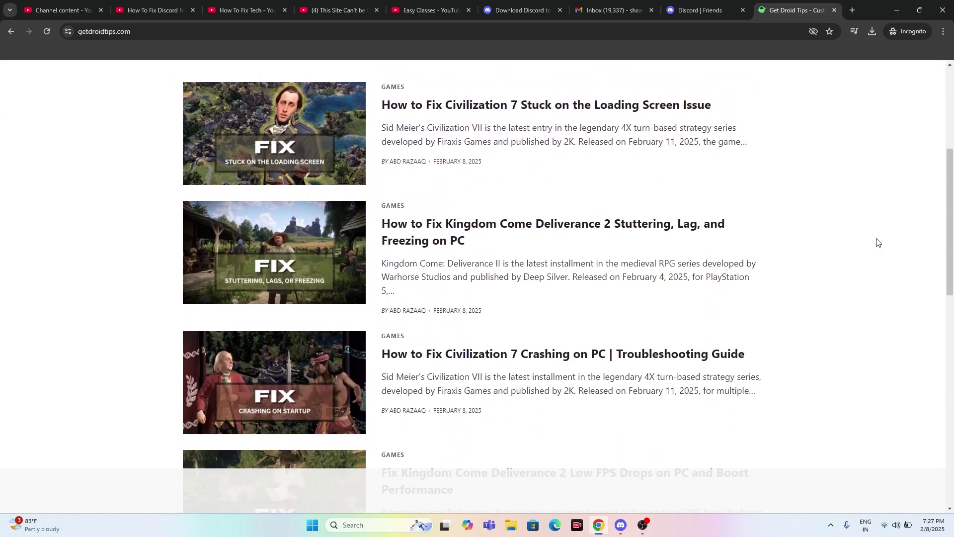
{"action": "scroll", "coordinate": [877, 243], "scroll_direction": "down", "scroll_amount": 9}
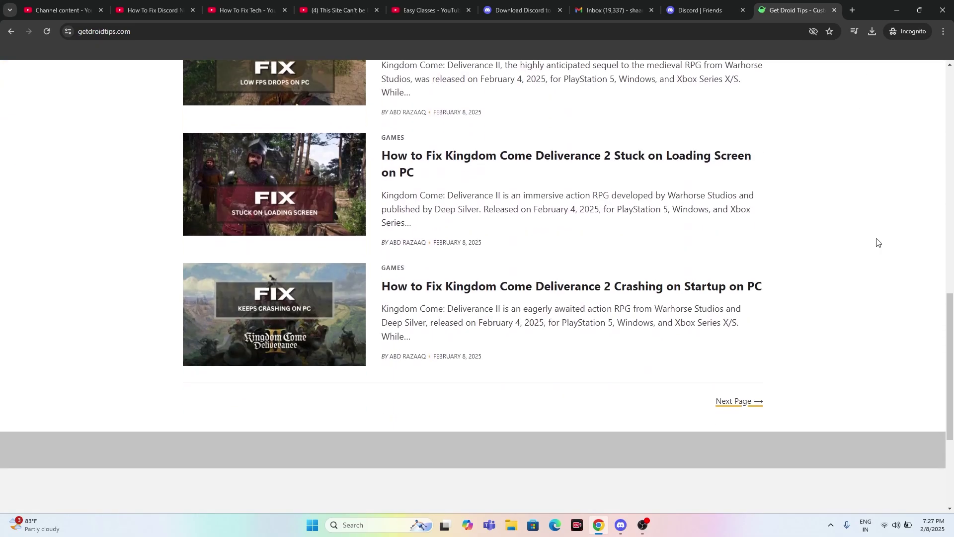
{"action": "scroll", "coordinate": [877, 242], "scroll_direction": "up", "scroll_amount": 14}
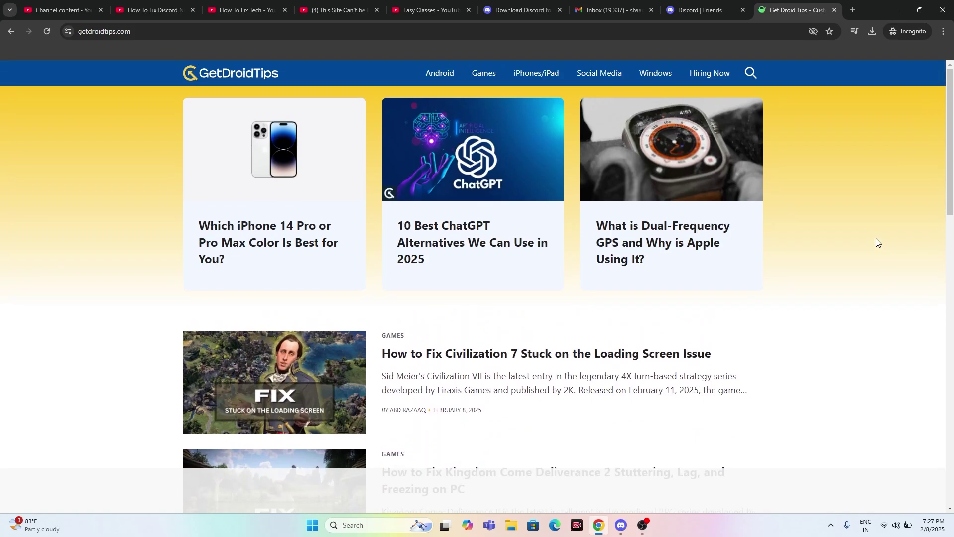
{"action": "scroll", "coordinate": [878, 242], "scroll_direction": "down", "scroll_amount": 17}
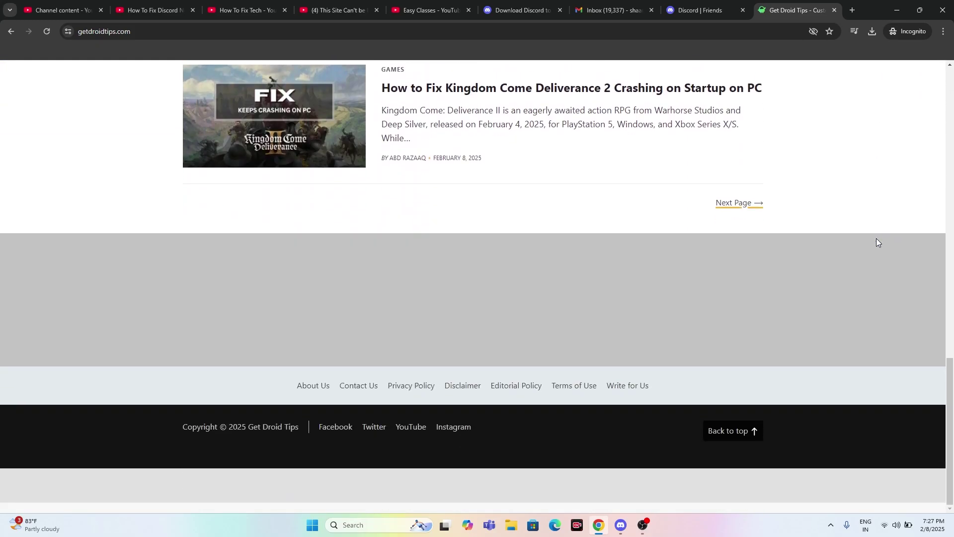
{"action": "scroll", "coordinate": [877, 242], "scroll_direction": "up", "scroll_amount": 16}
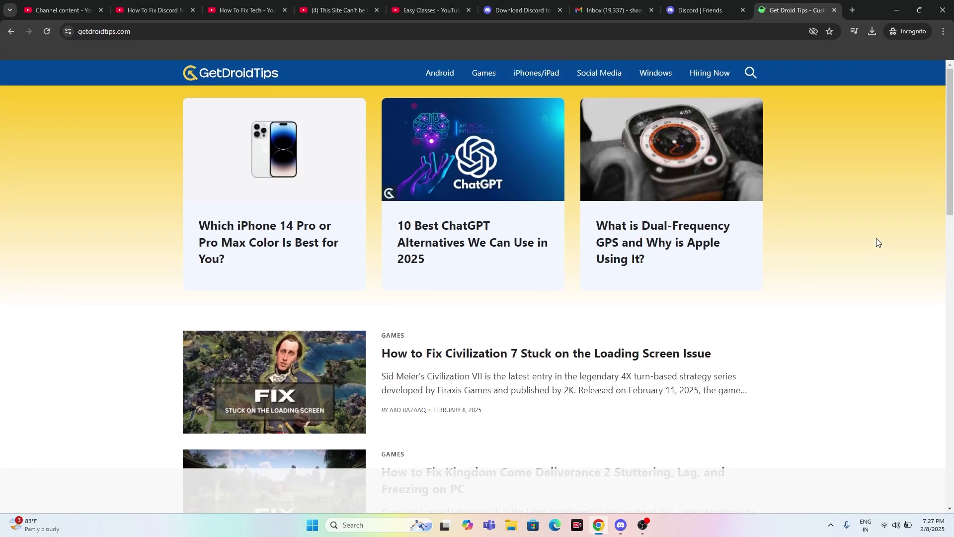
{"action": "left_click", "coordinate": [888, 11]}
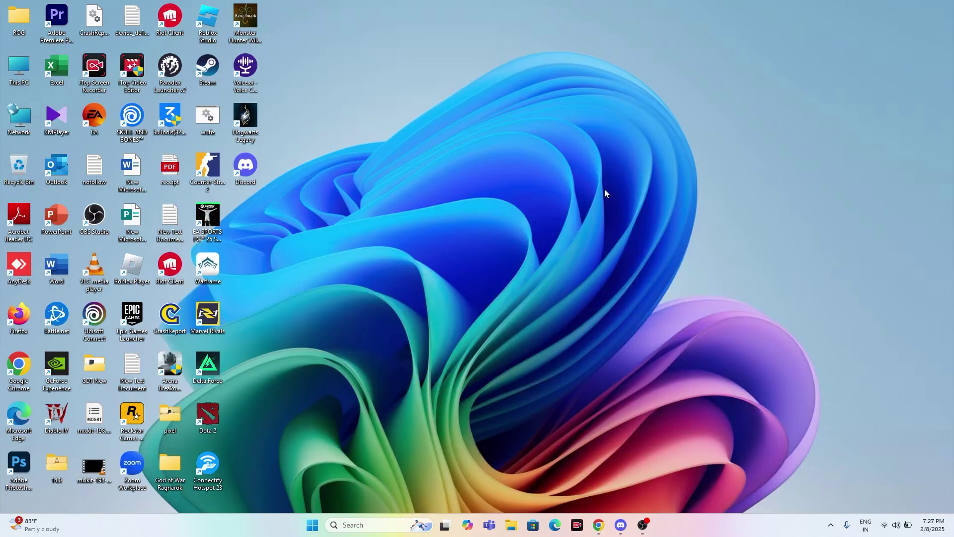